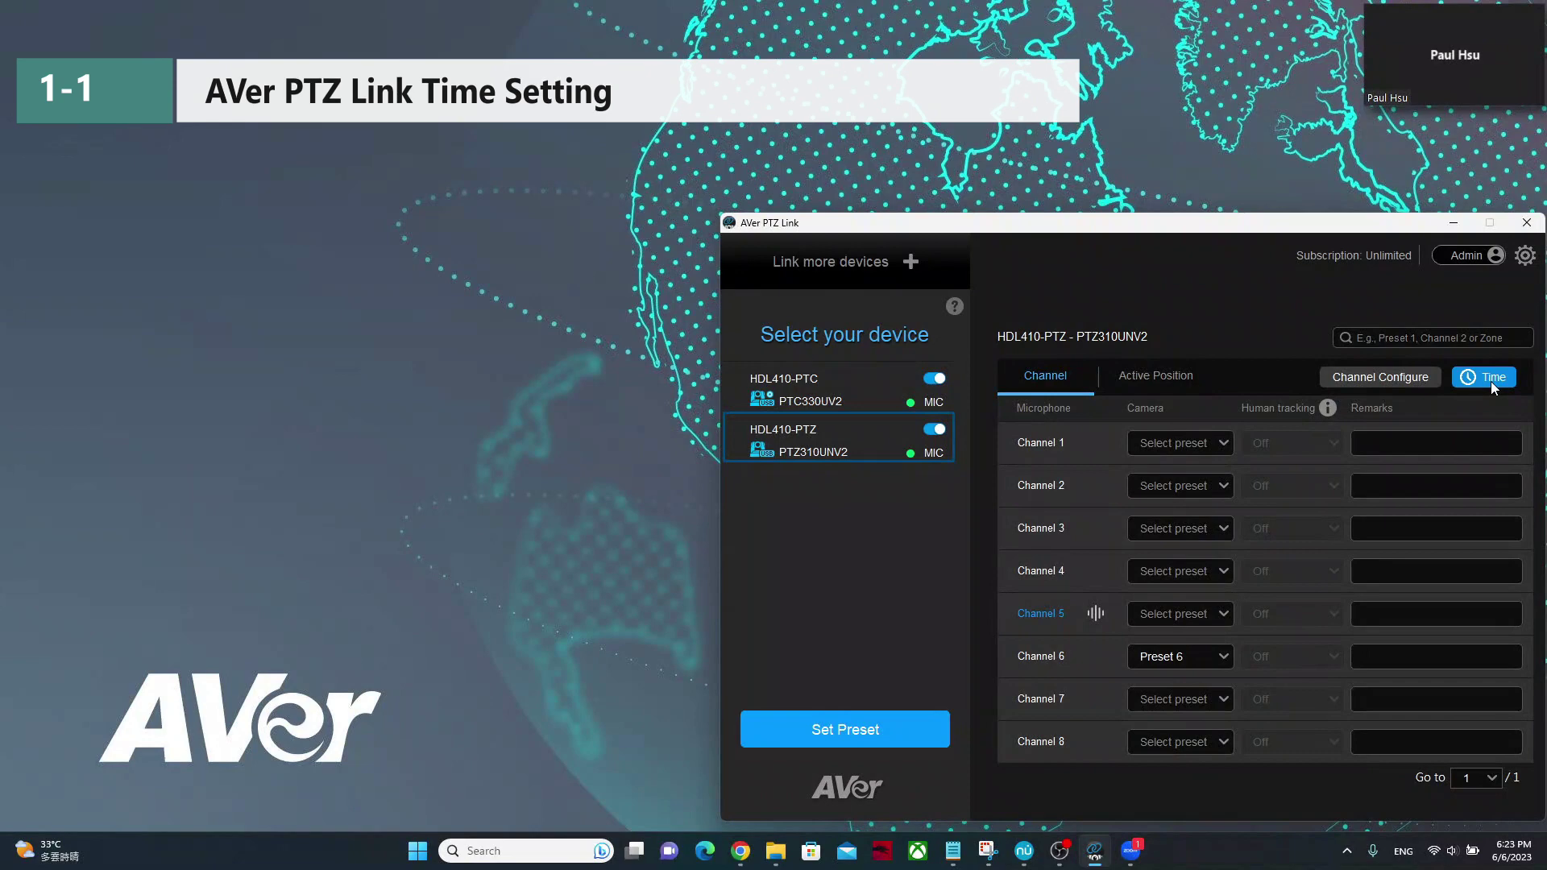
# Open the HDL410-PTZ time settings, view the preset trigger time options, and set Multiple Speakers Mode behavior to Back to Preset 0
pyautogui.moveTo(834, 160); pyautogui.dragTo(495, 223)
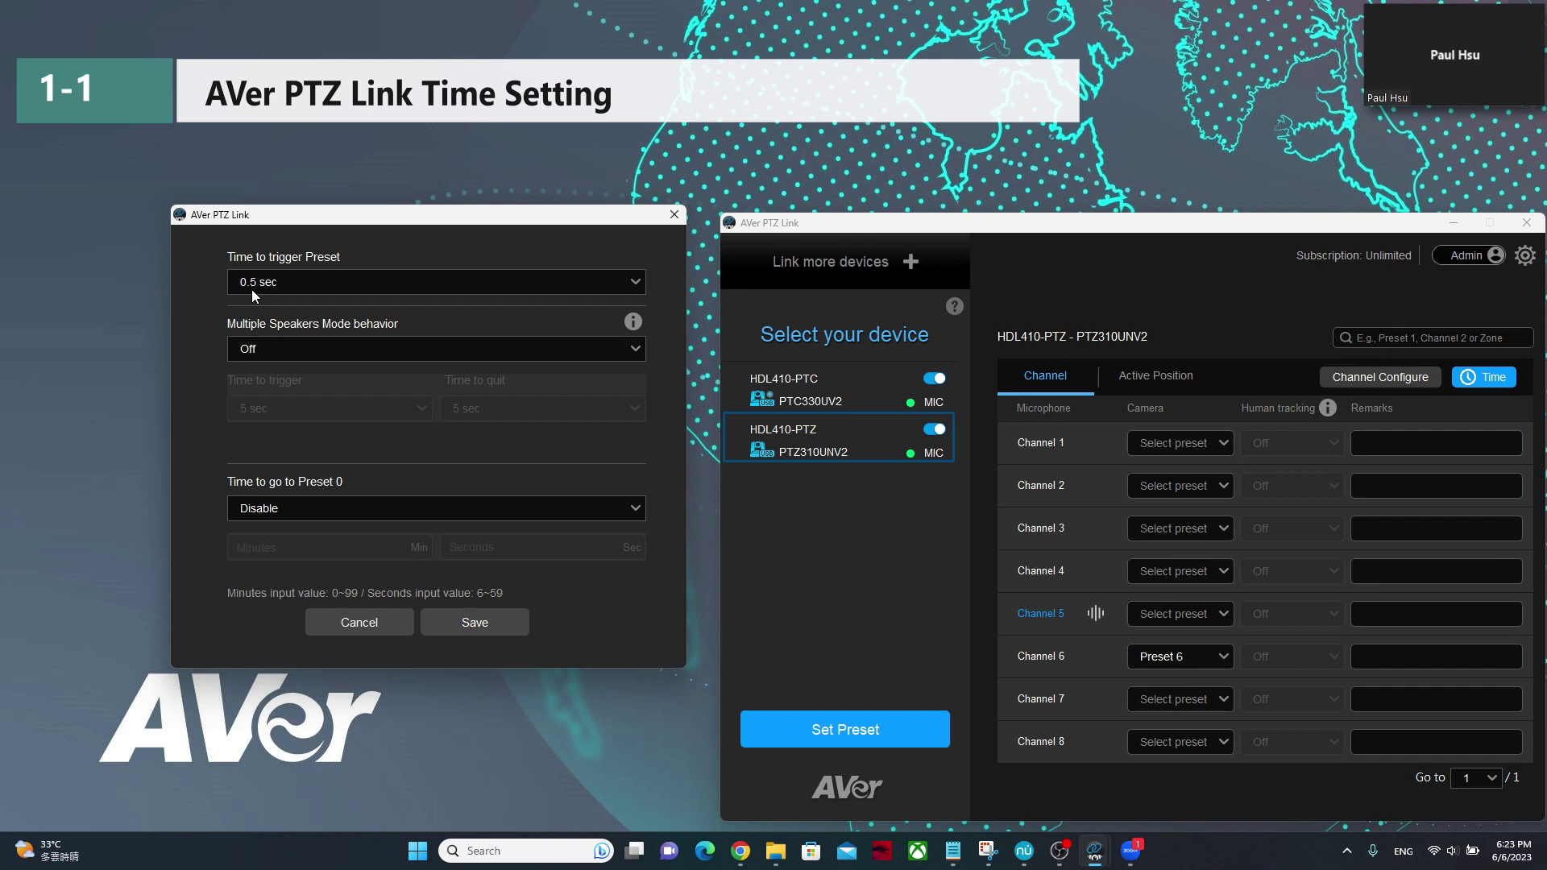
pyautogui.click(318, 281)
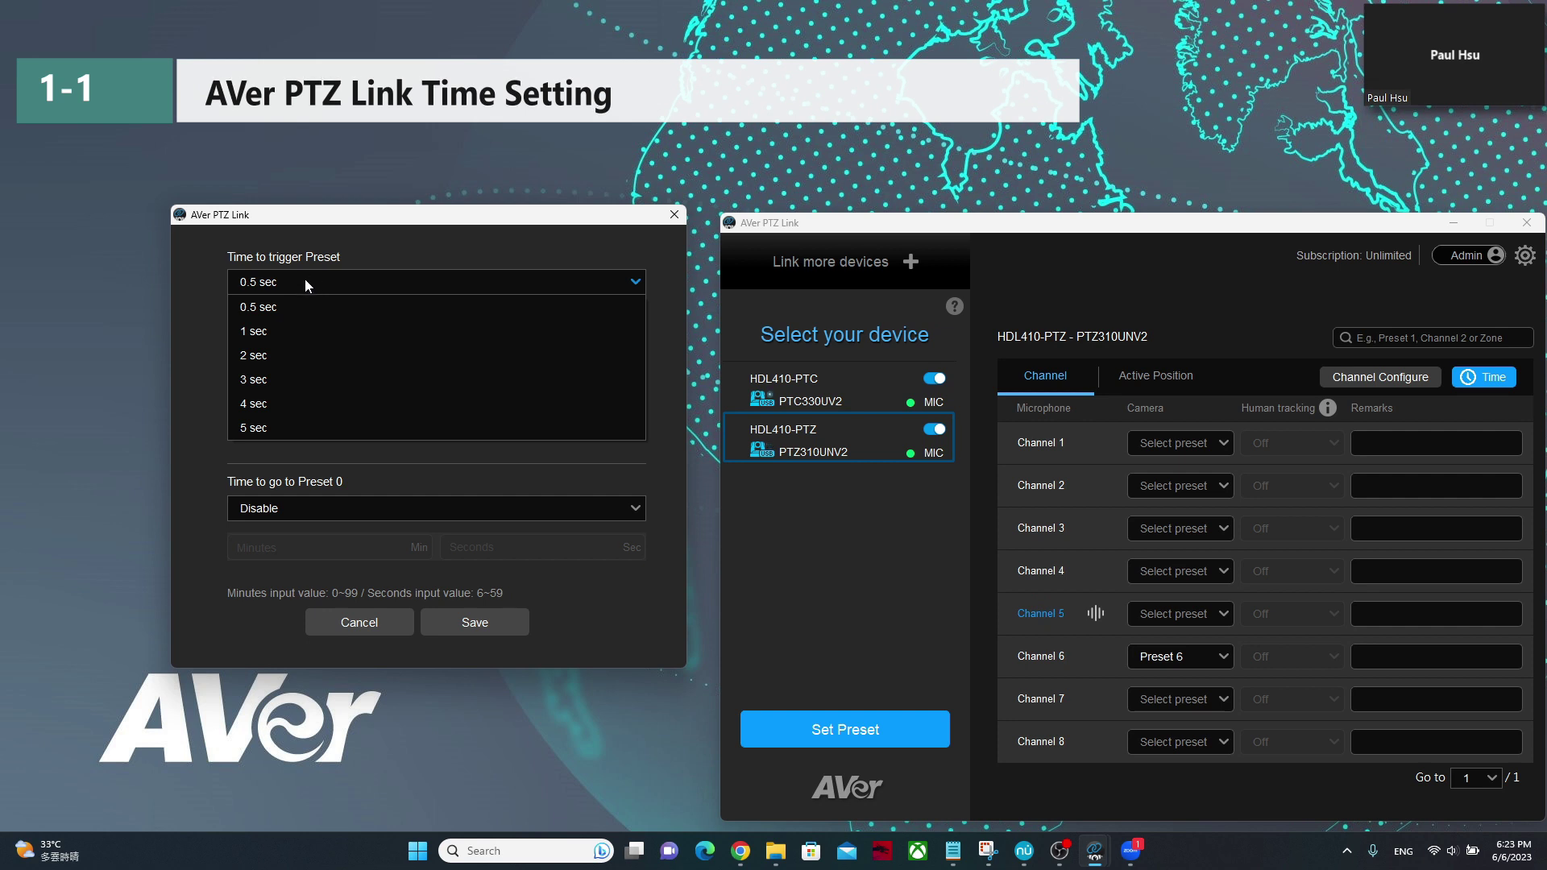
pyautogui.click(194, 257)
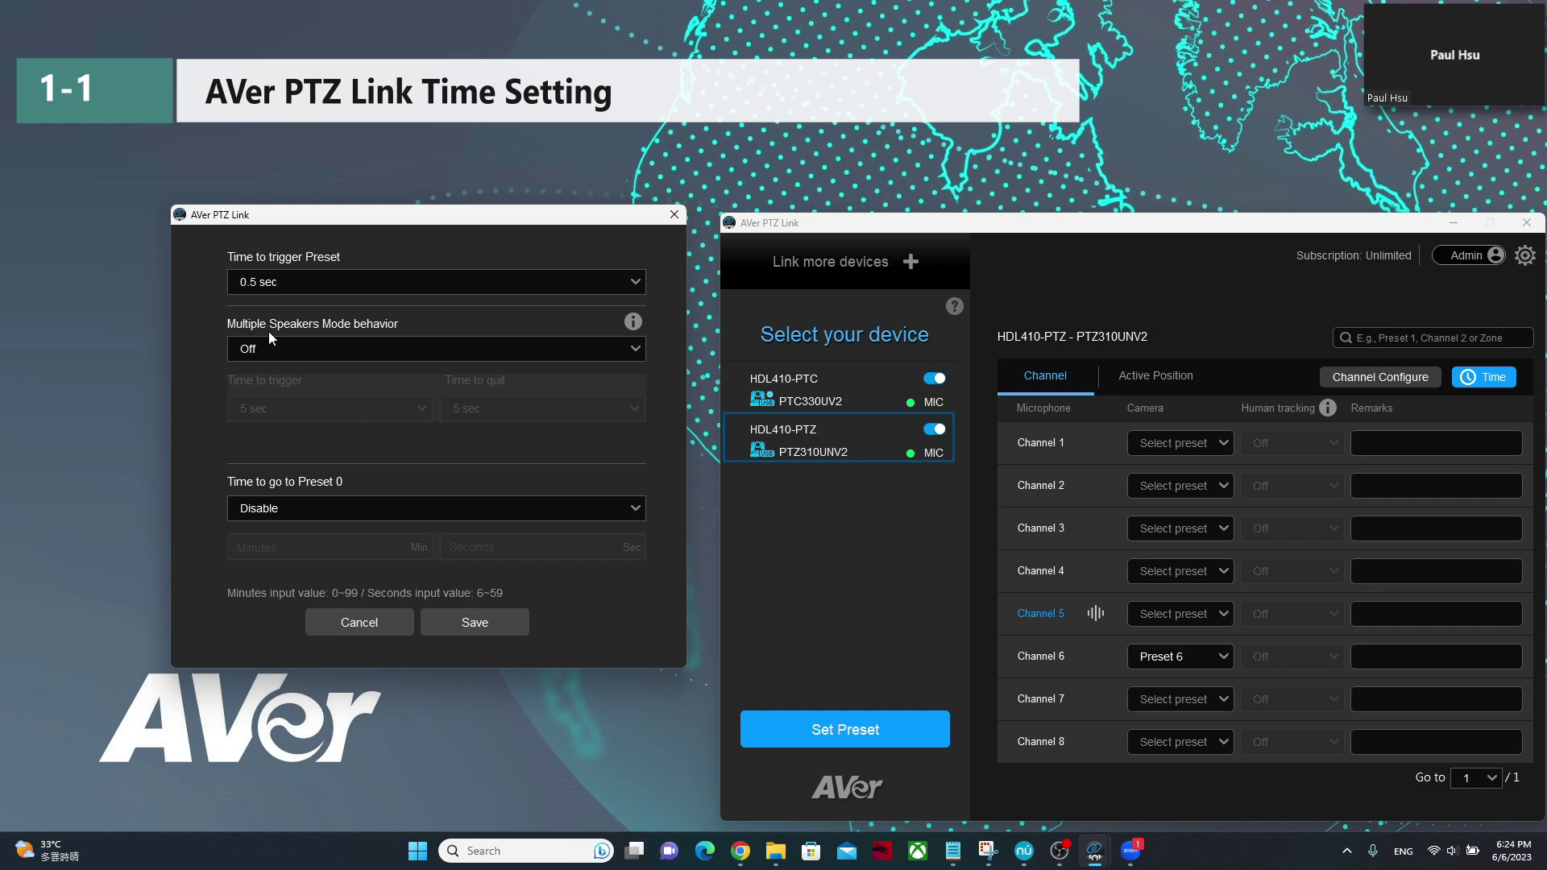
pyautogui.click(346, 352)
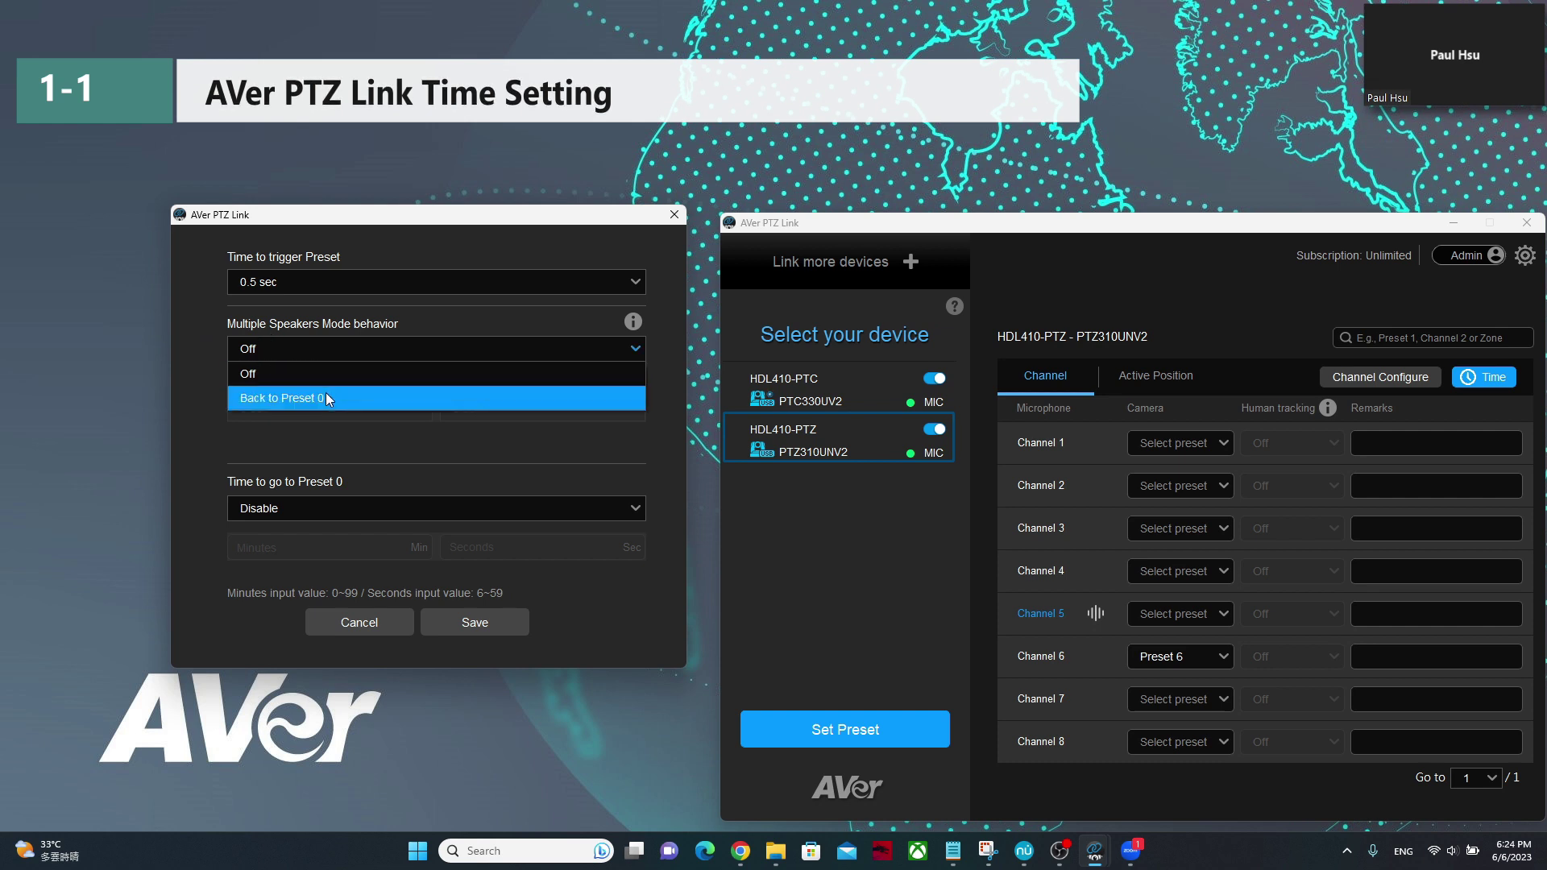
pyautogui.click(325, 396)
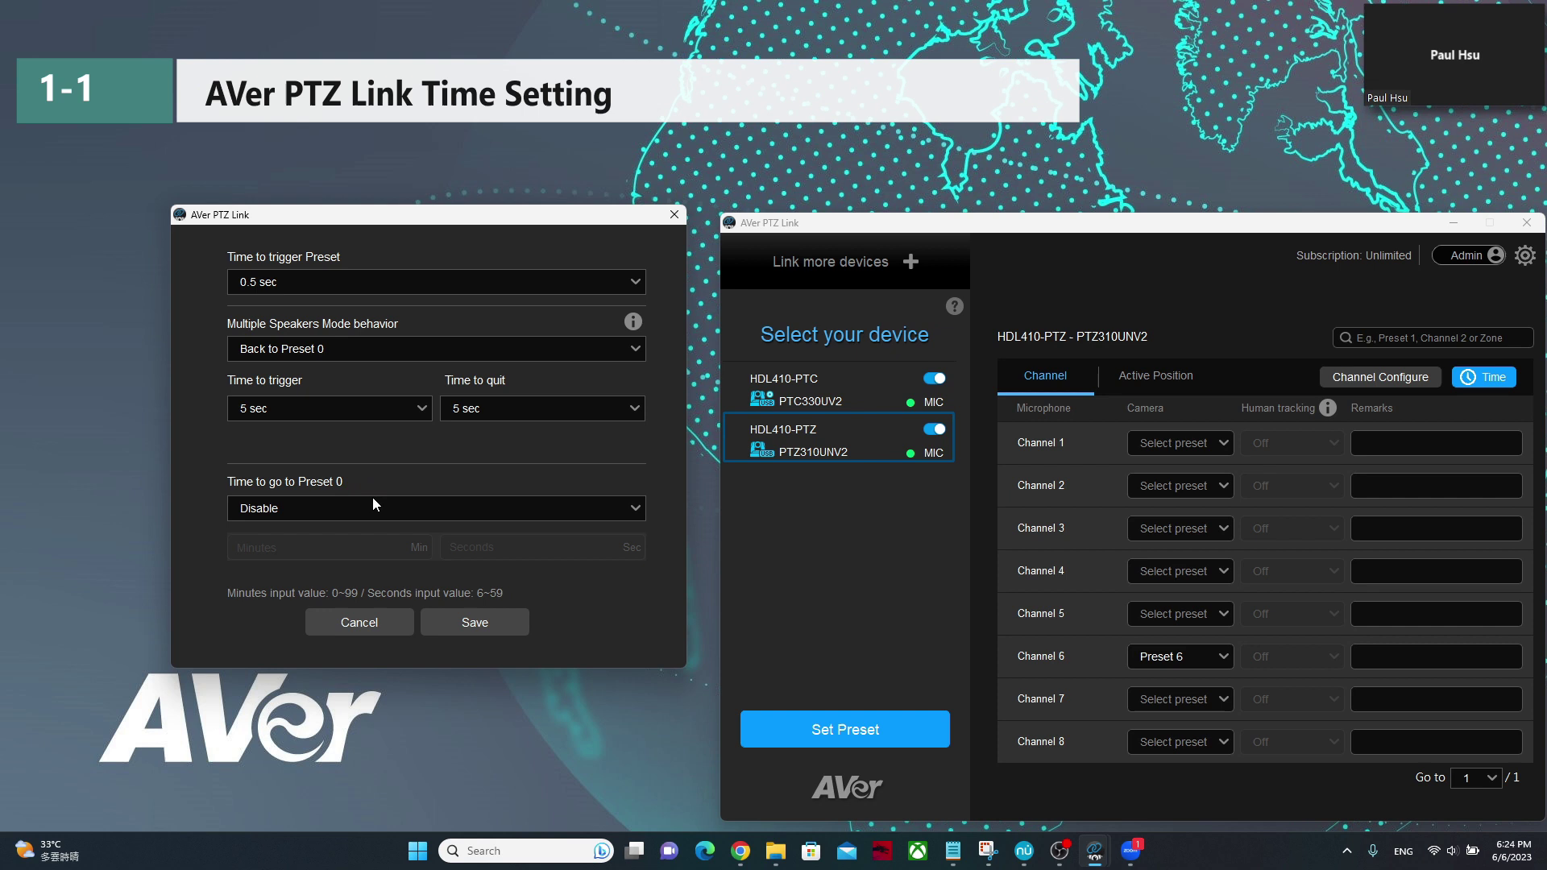
# Set Time to go to Preset 0 to Enable after below time interval and enter 06 for the interval
pyautogui.click(311, 509)
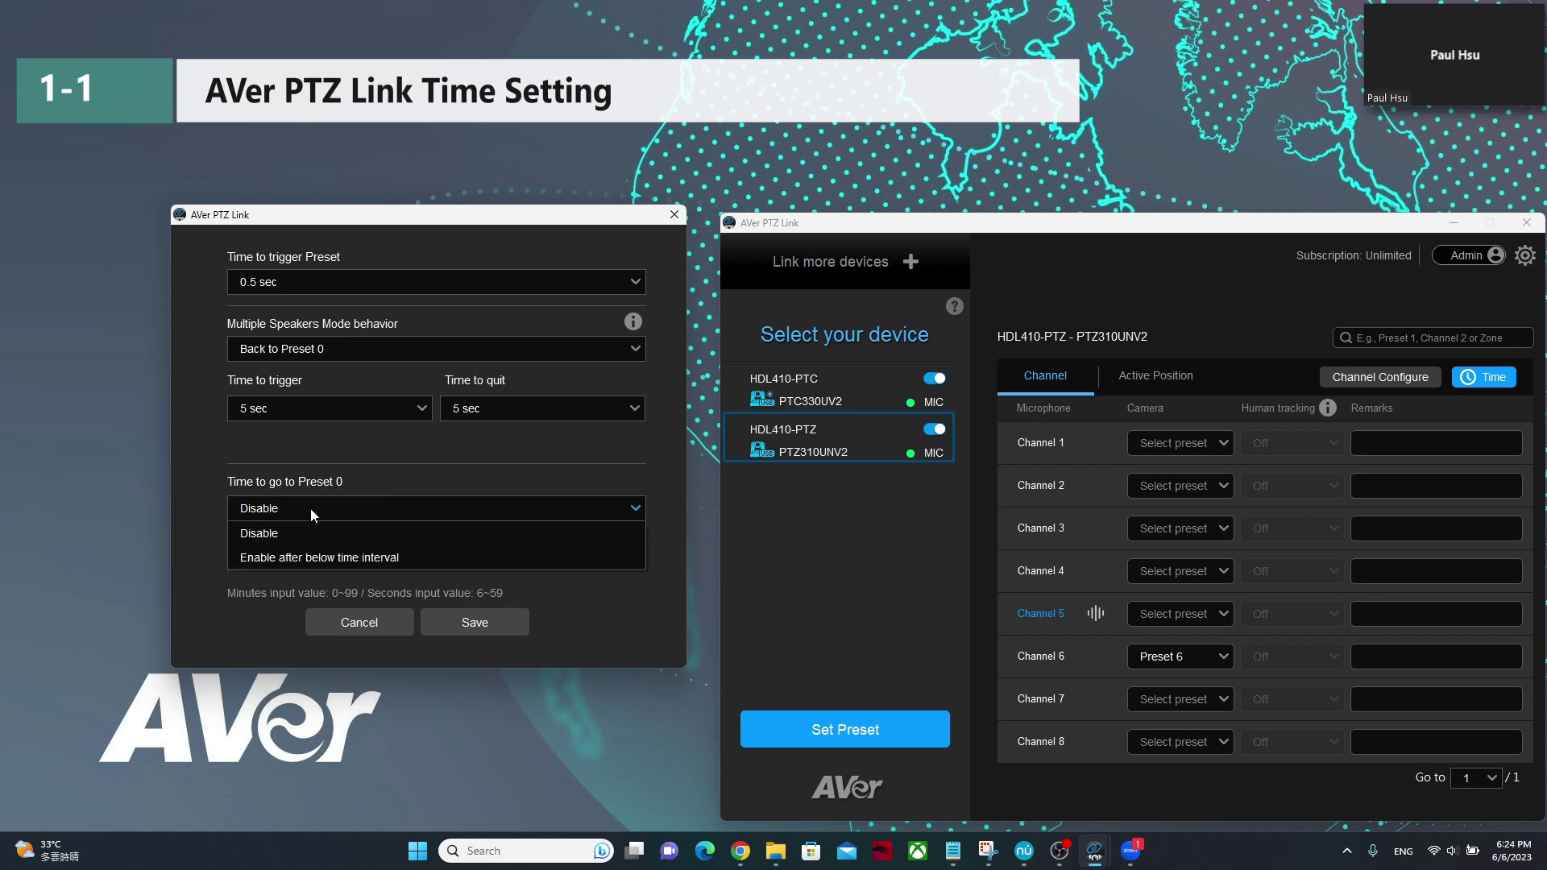
pyautogui.click(363, 557)
pyautogui.click(346, 546)
pyautogui.write('06')
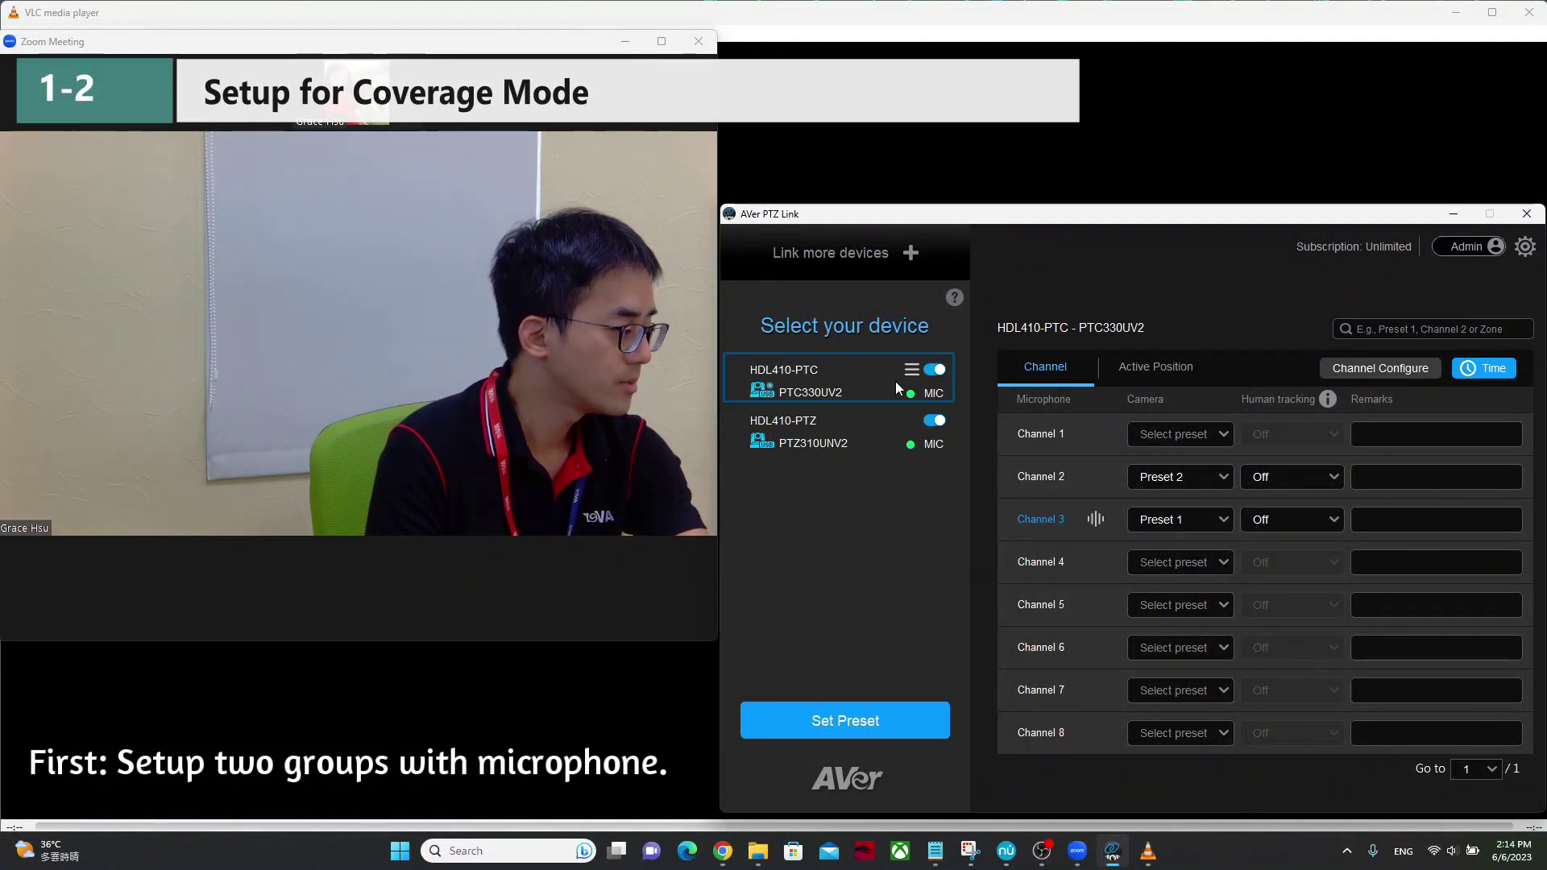
# Open the HDL410-PTC group's link settings and check the camera, microphone IP address and channel entries
pyautogui.click(911, 370)
pyautogui.click(895, 382)
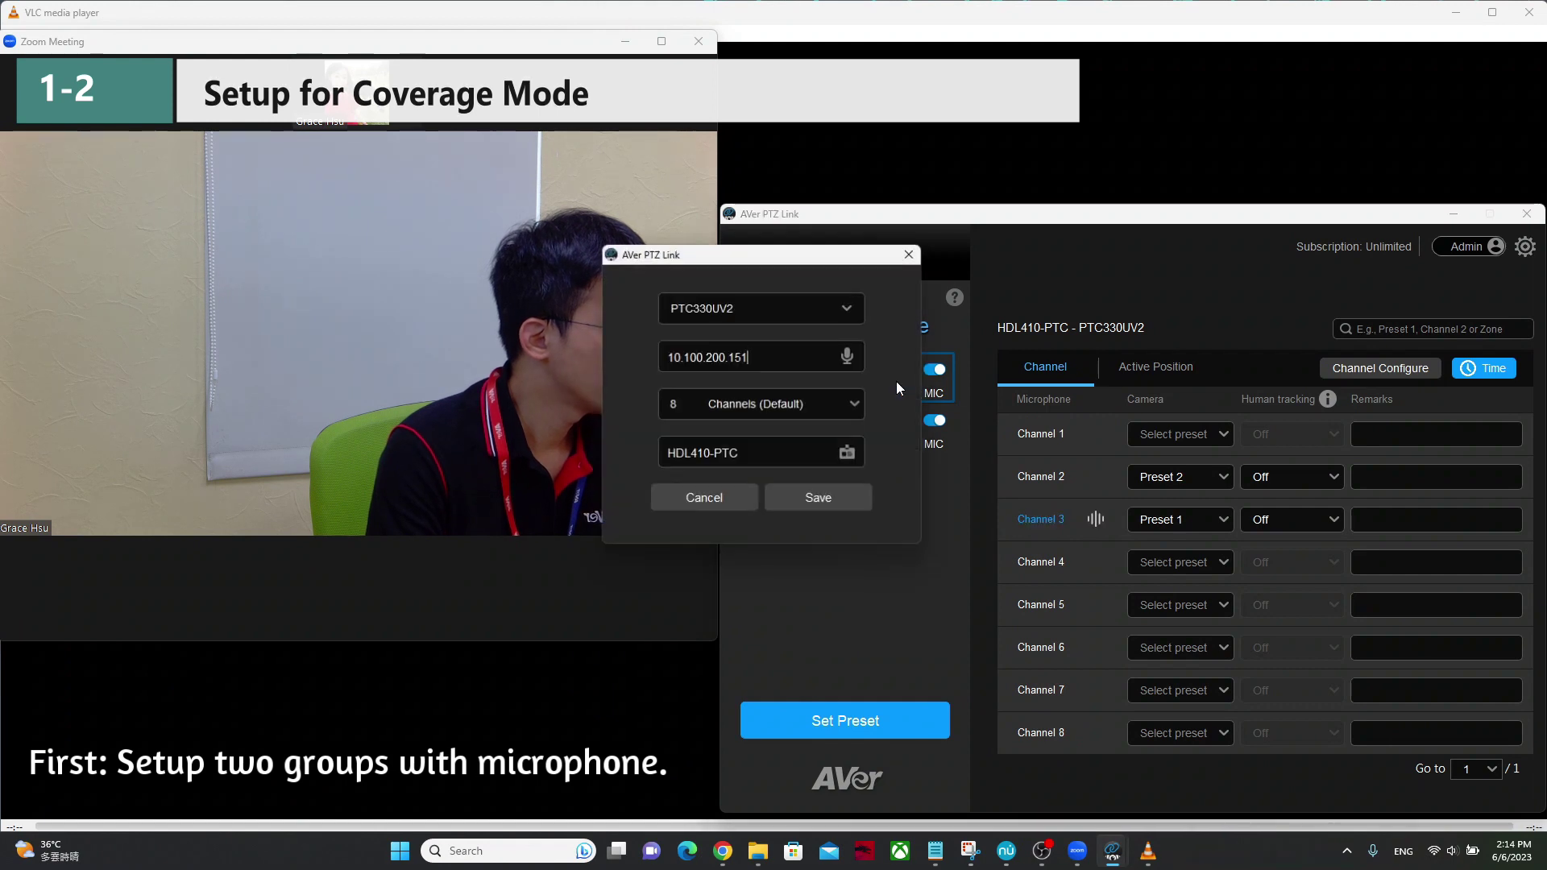
pyautogui.click(796, 358)
pyautogui.moveTo(833, 267); pyautogui.dragTo(902, 284)
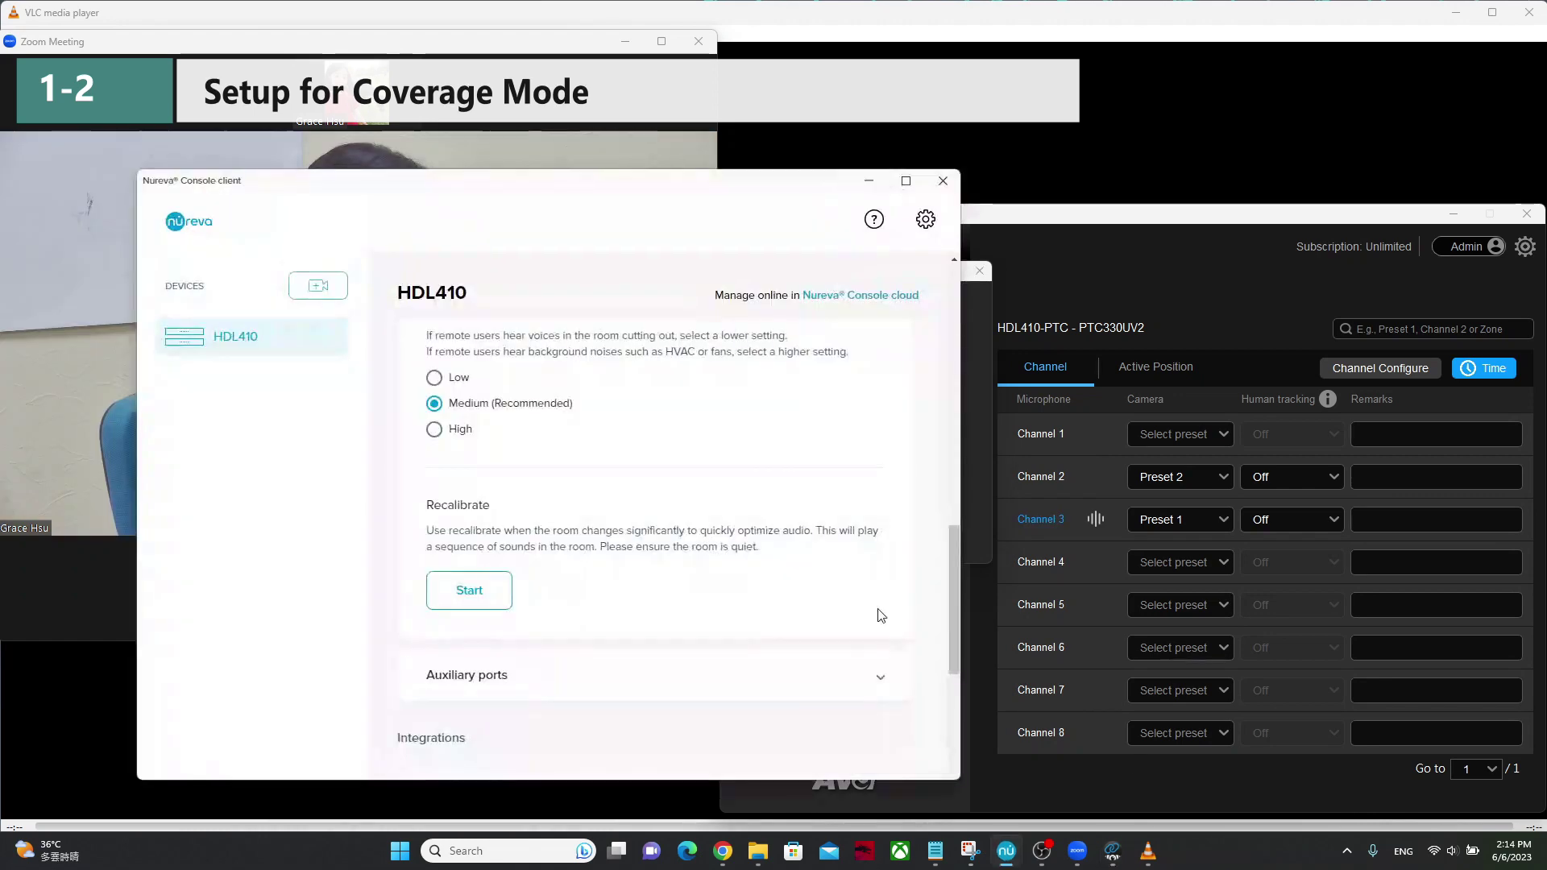
# Switch to Nureva Console, examine the HDL410's camera tracking integration and IP address, and return to close the HDL410-PTC link settings
pyautogui.moveTo(611, 217); pyautogui.dragTo(583, 101)
pyautogui.scroll(10, 565, 425)
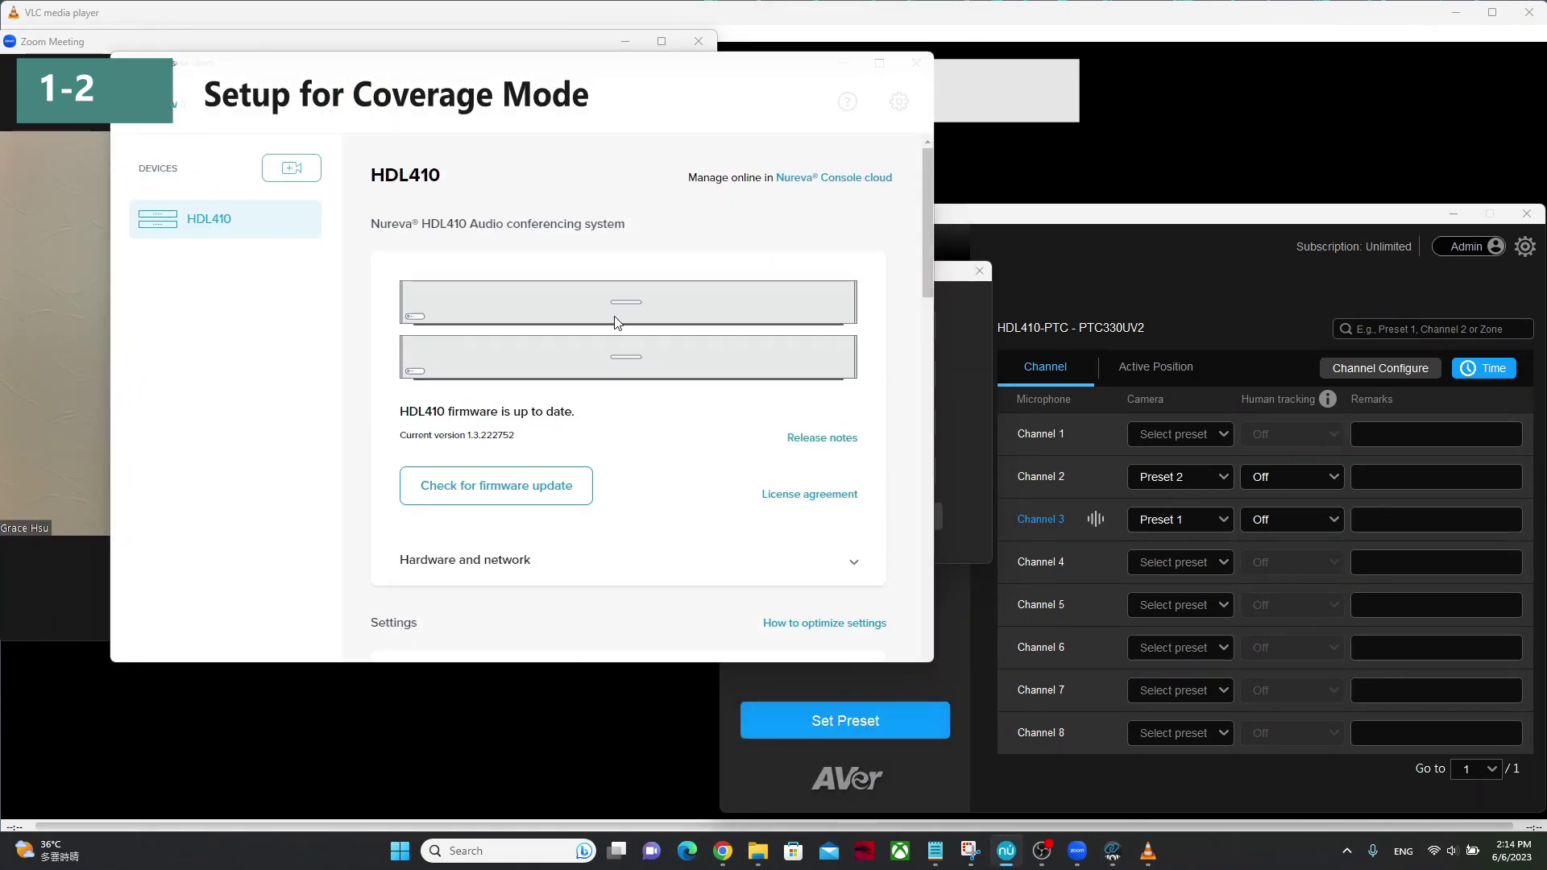
pyautogui.scroll(-4, 639, 403)
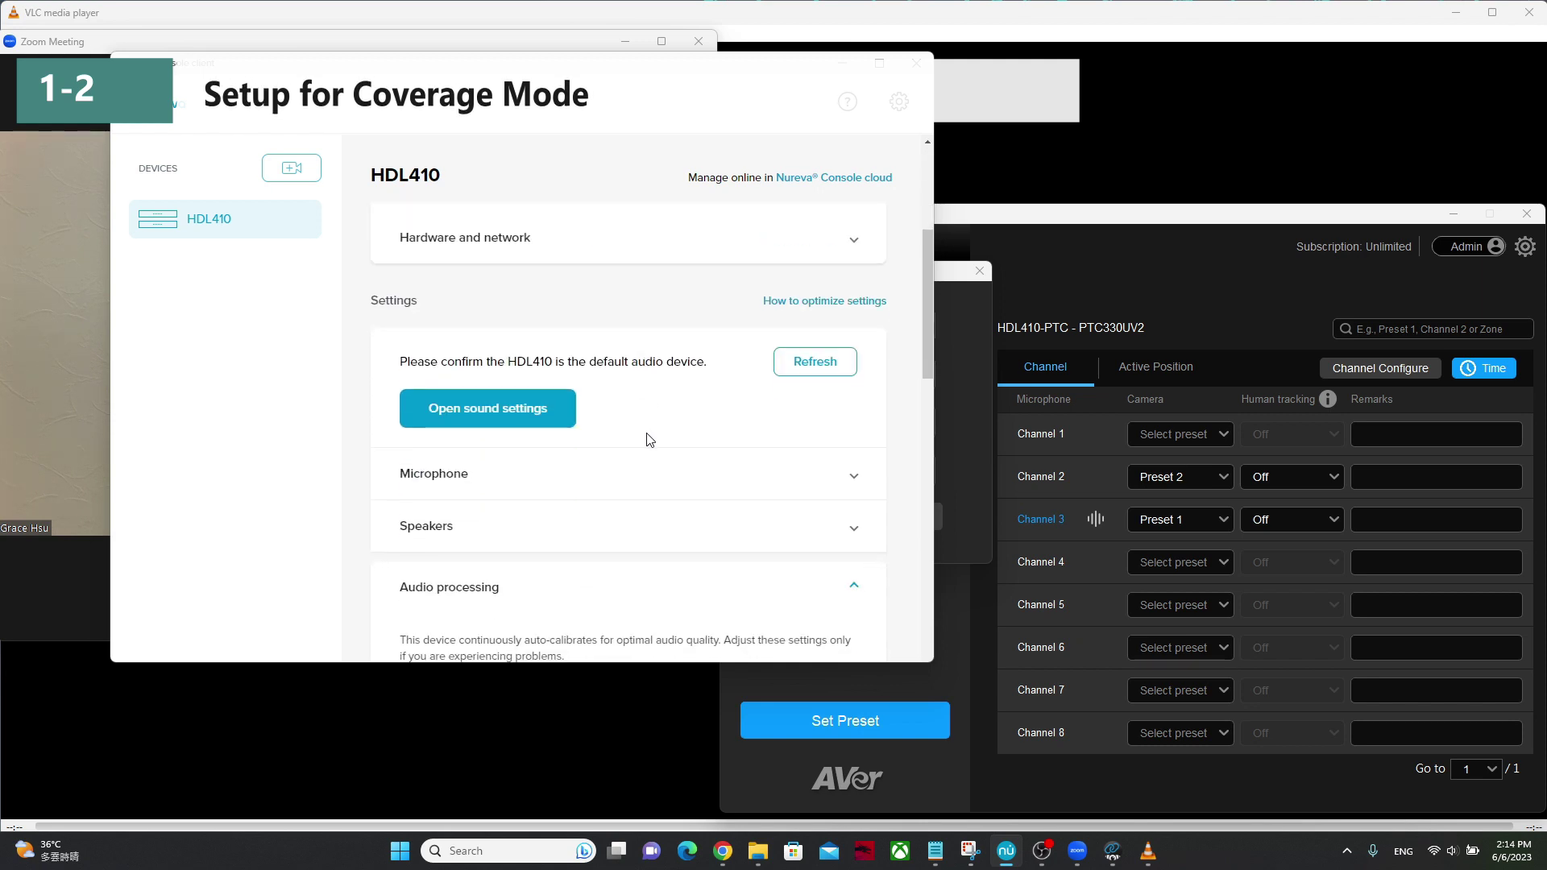
pyautogui.scroll(-10, 650, 440)
pyautogui.scroll(2, 651, 437)
pyautogui.scroll(-7, 650, 435)
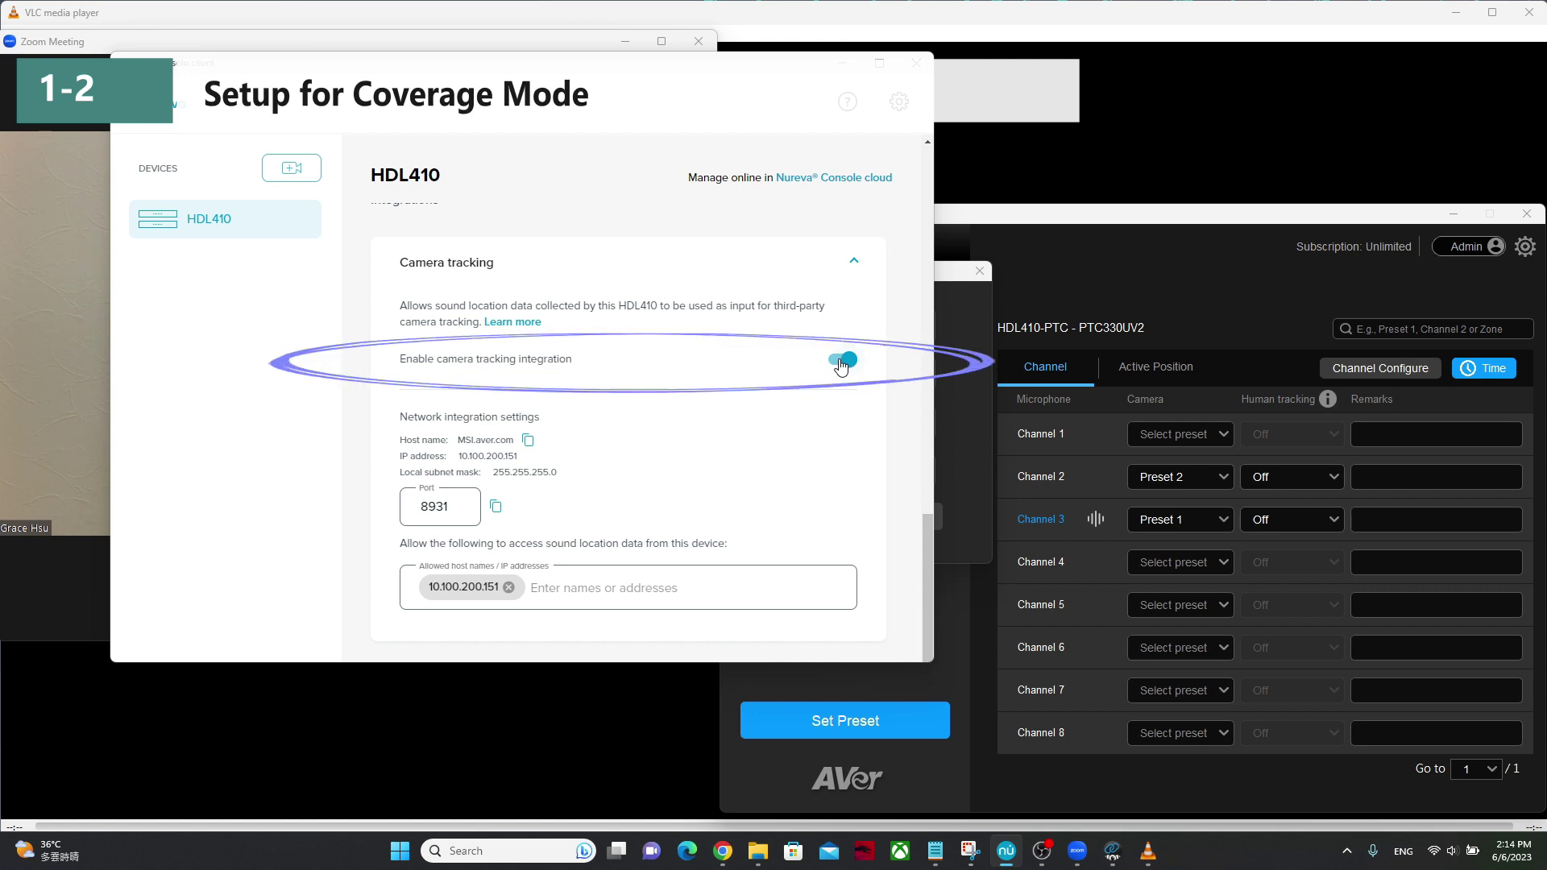
pyautogui.scroll(-2, 493, 433)
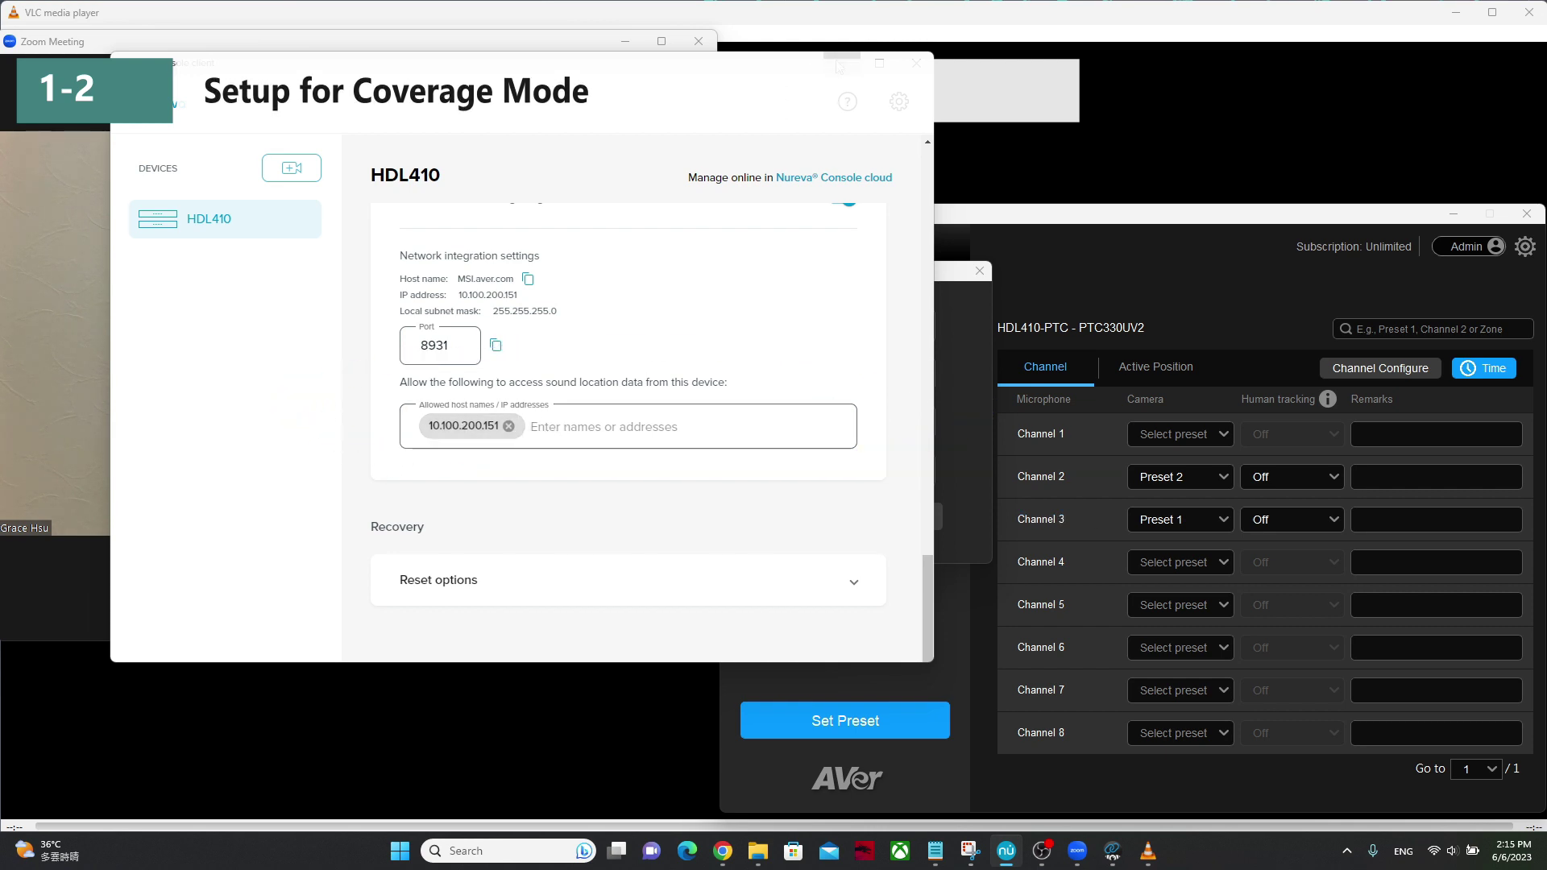
pyautogui.moveTo(460, 296); pyautogui.dragTo(583, 303)
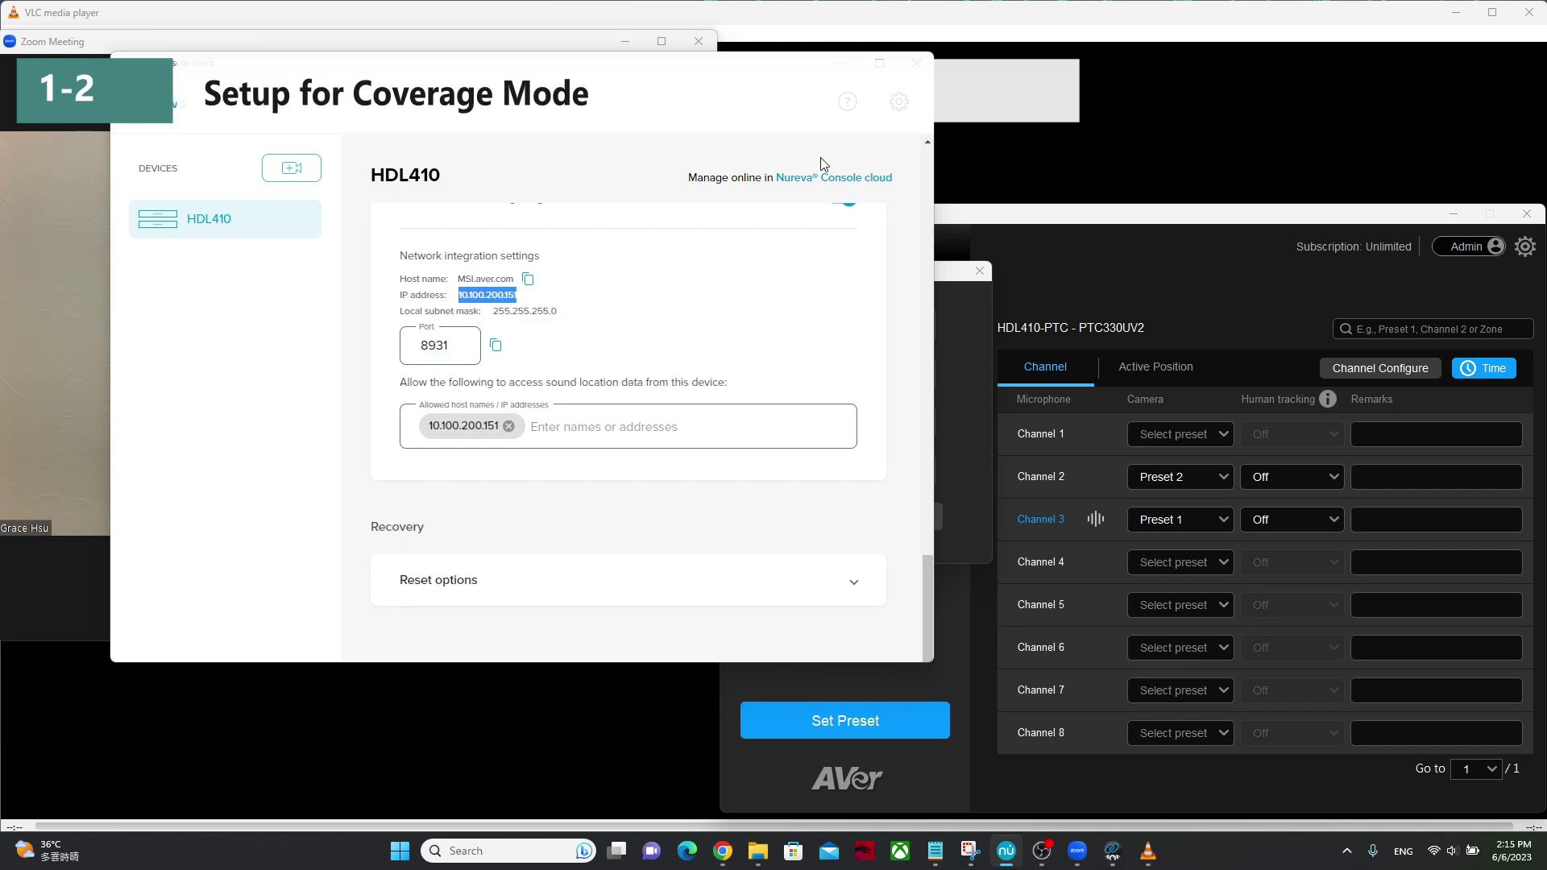
pyautogui.click(843, 63)
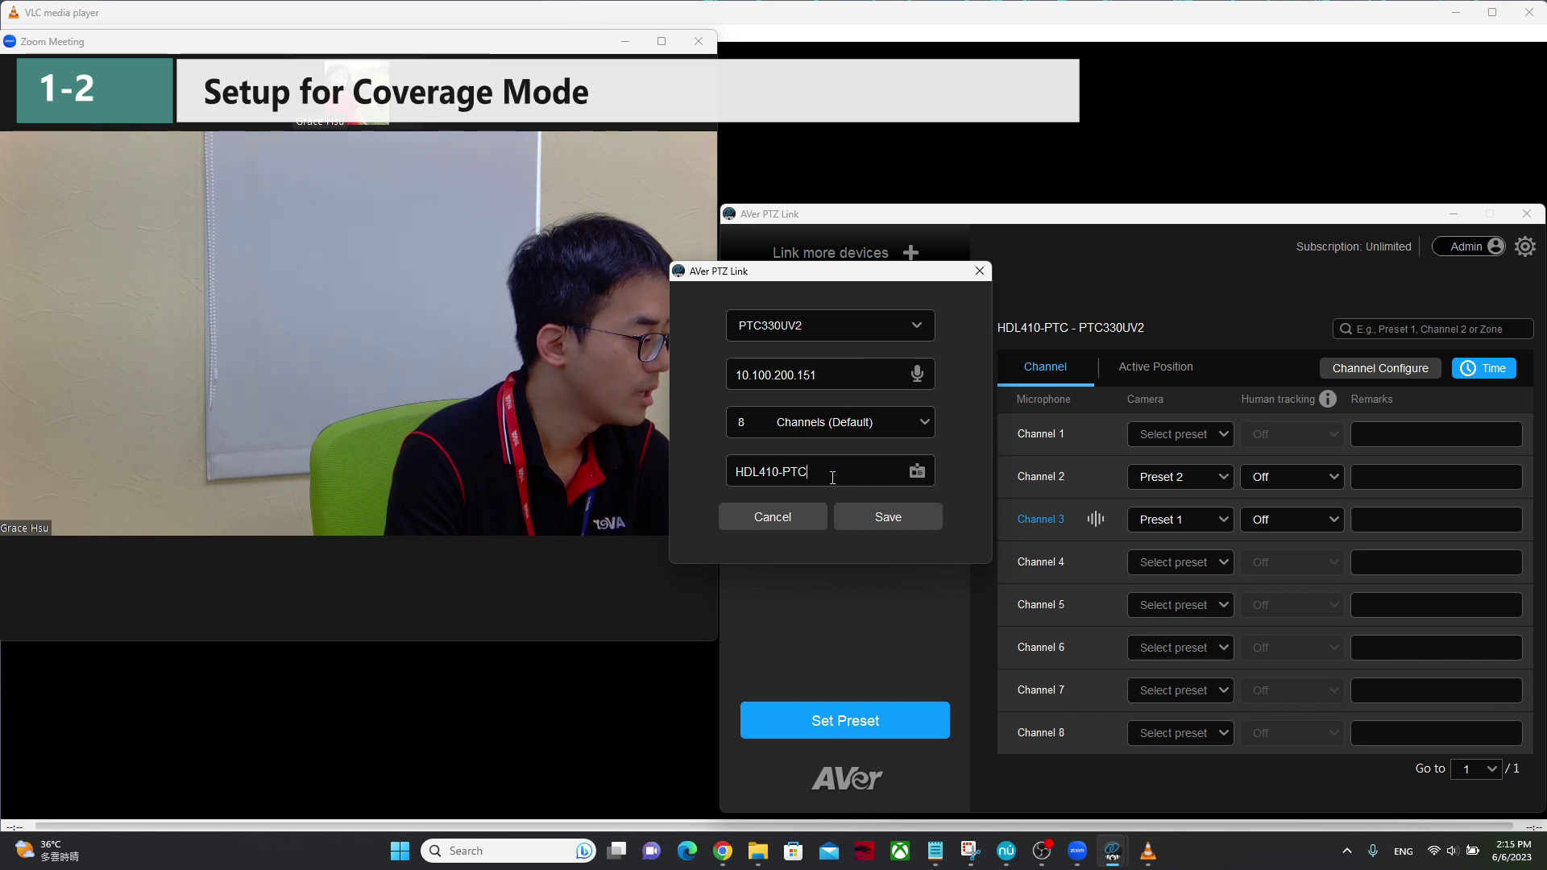
pyautogui.click(975, 274)
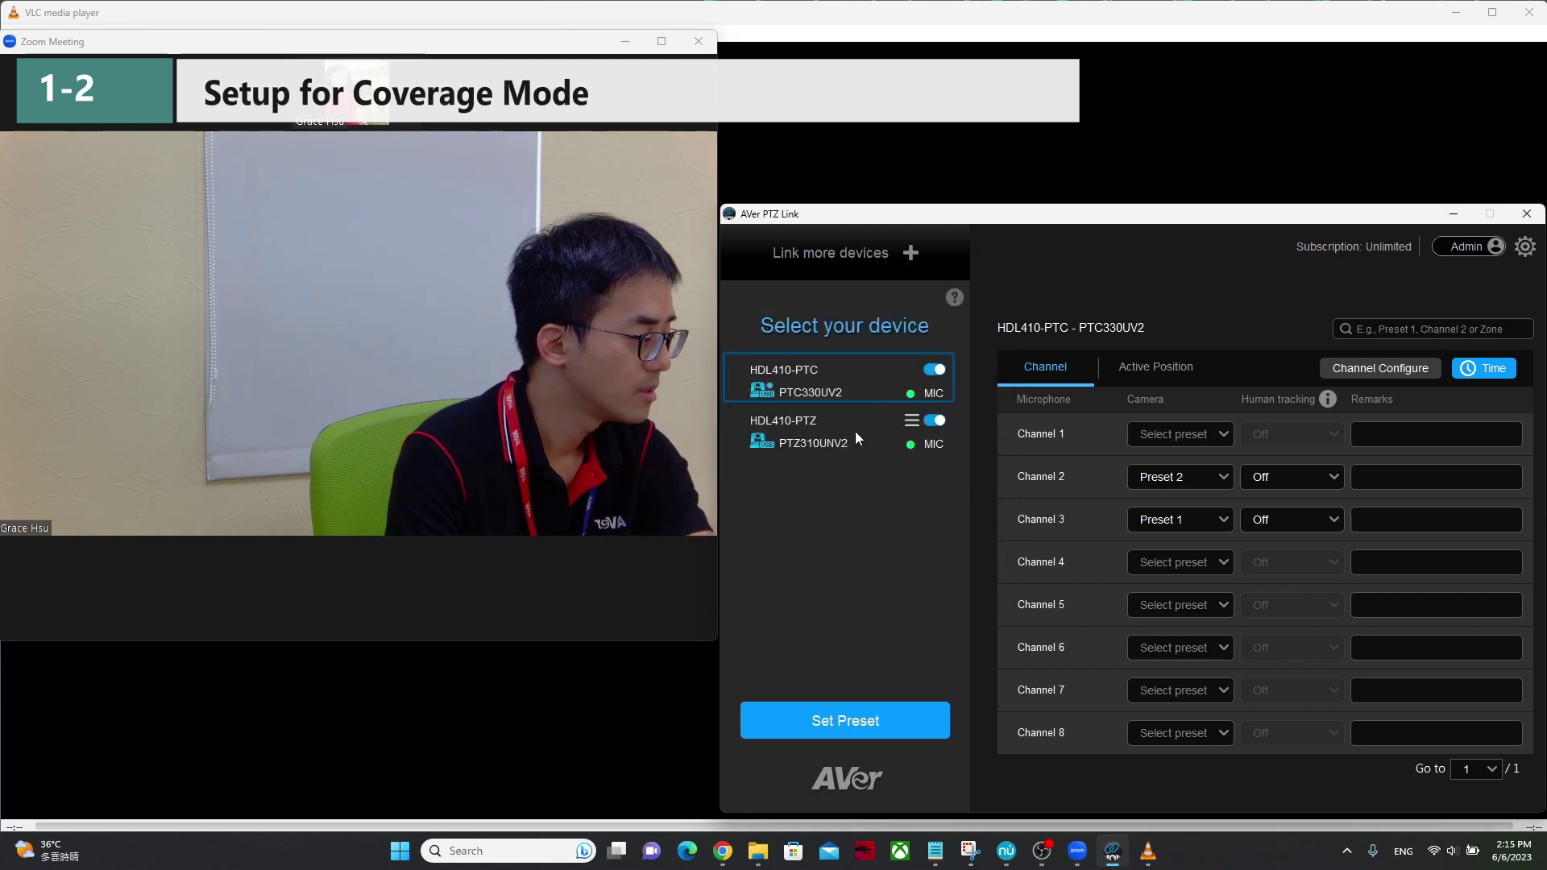
# Review the HDL410-PTZ group's camera, microphone IP address and group name in its link settings, and save them
pyautogui.click(880, 435)
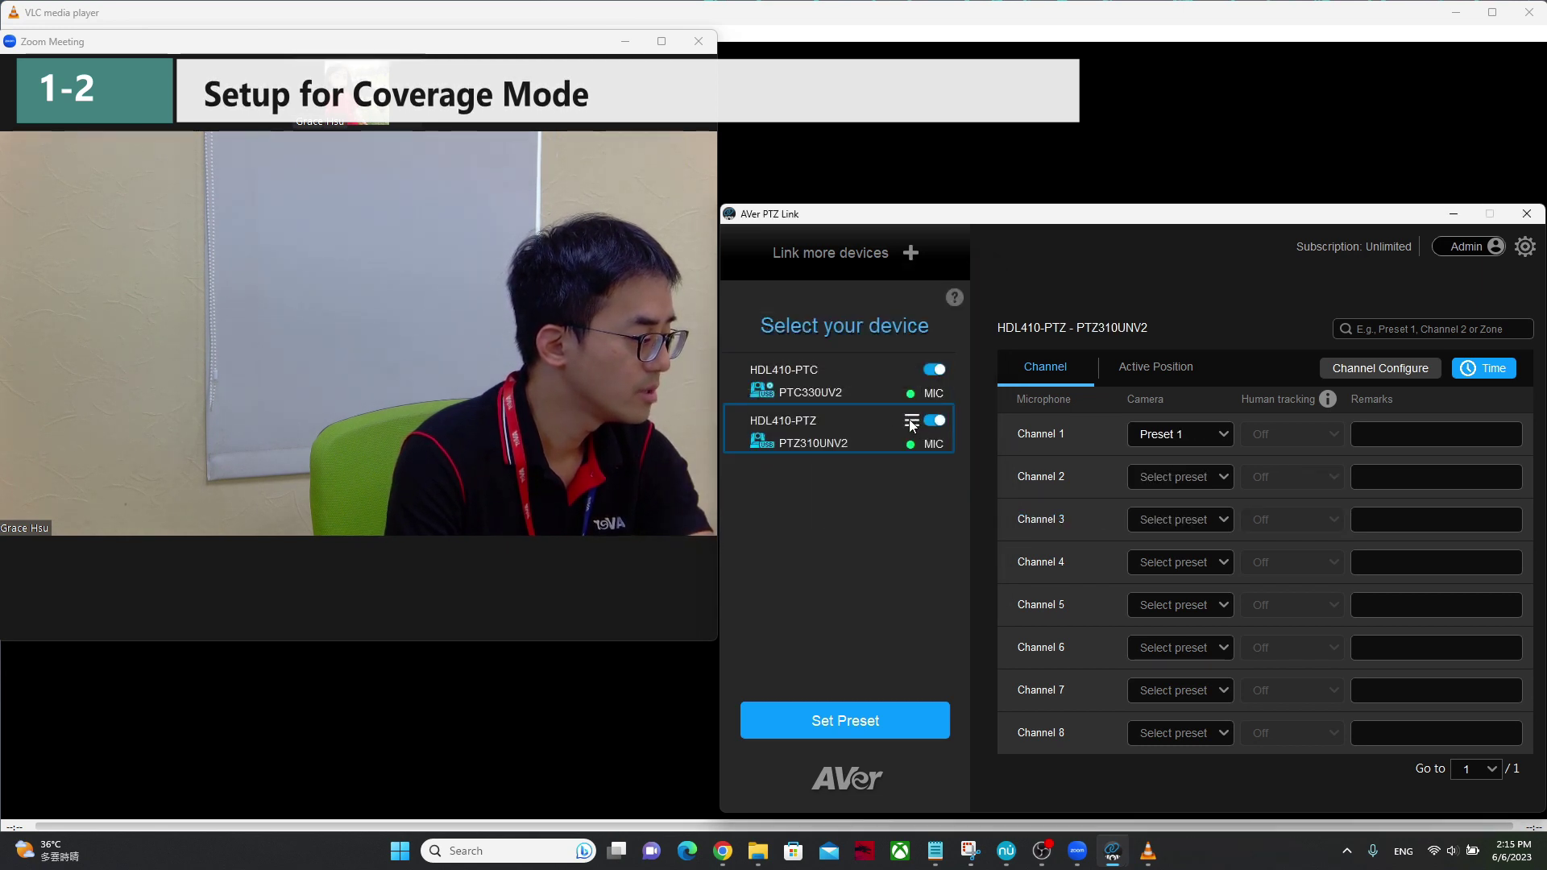
pyautogui.click(911, 420)
pyautogui.click(874, 439)
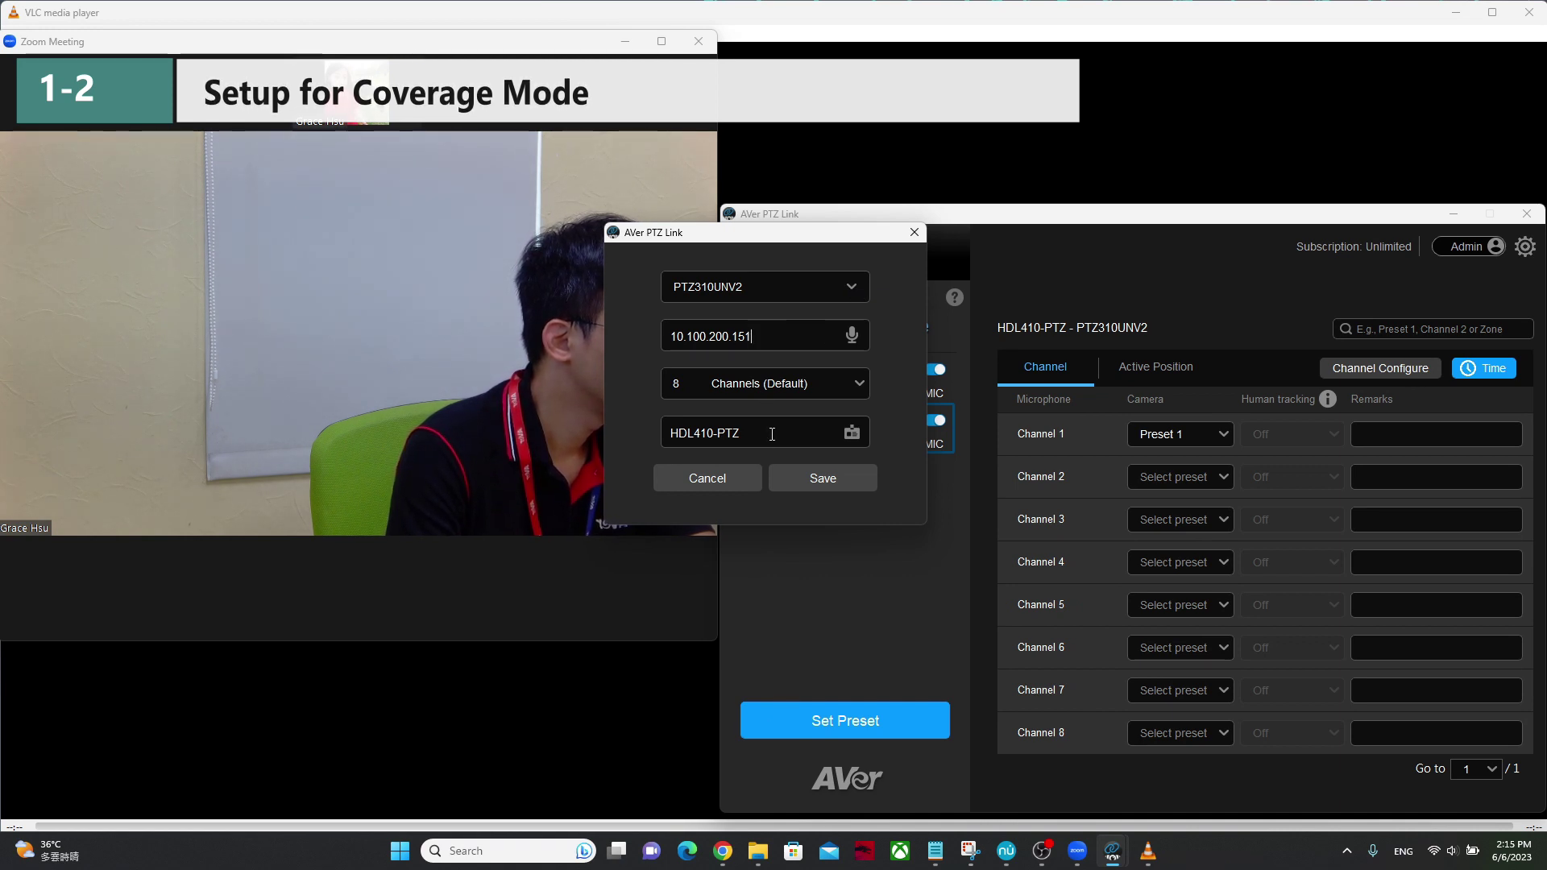
pyautogui.click(823, 478)
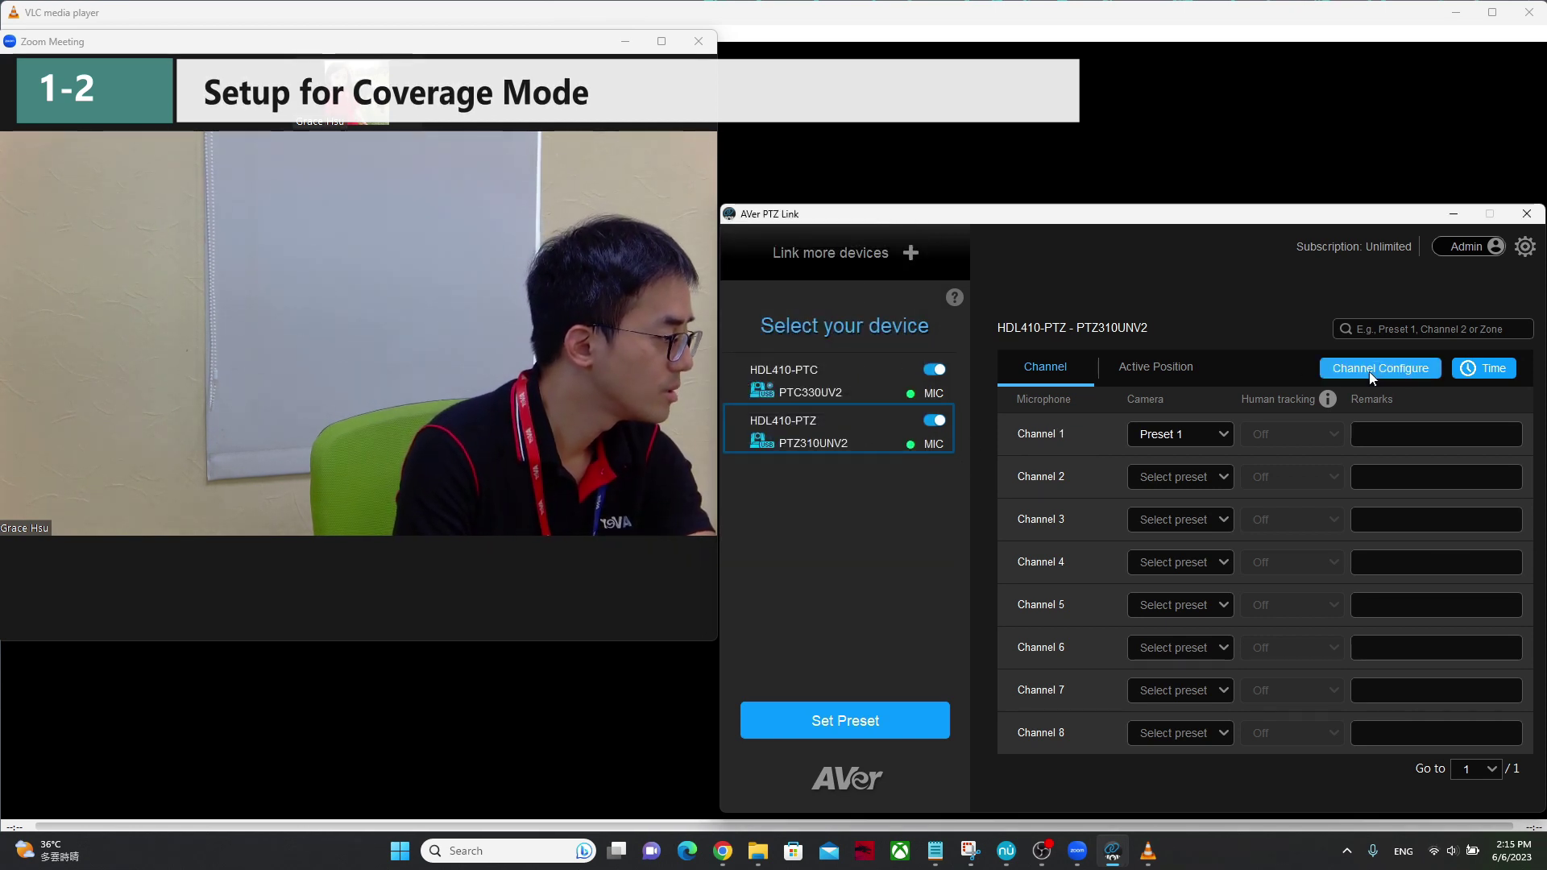
# Set the HDL410-PTZ microphone's pickup mode to Coverage, review its coverage map, and save the channel configuration
pyautogui.moveTo(830, 445)
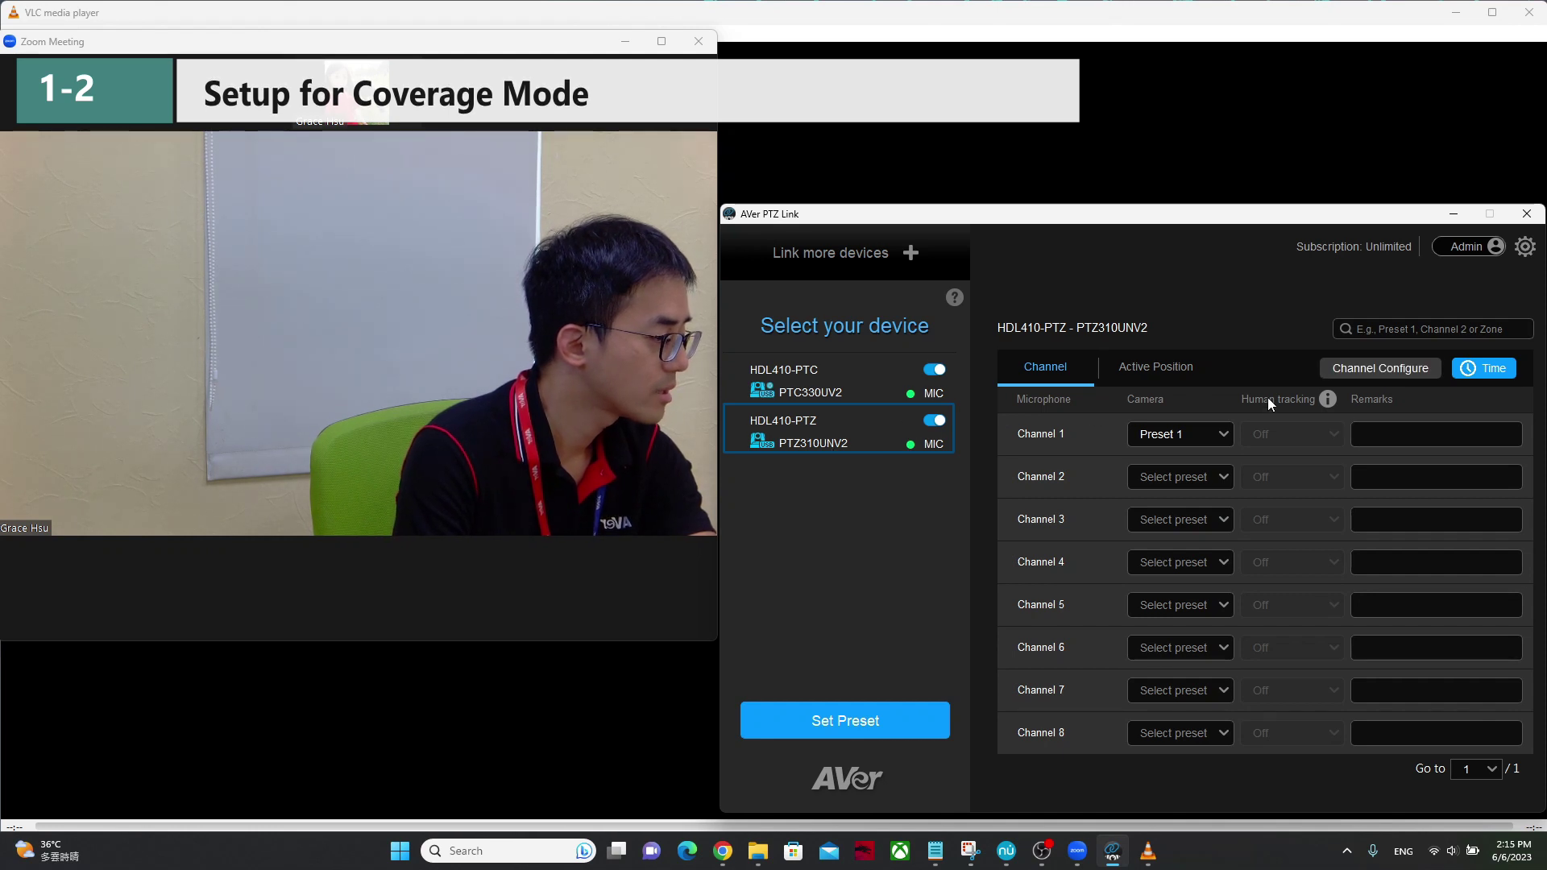
pyautogui.click(1385, 370)
pyautogui.click(708, 360)
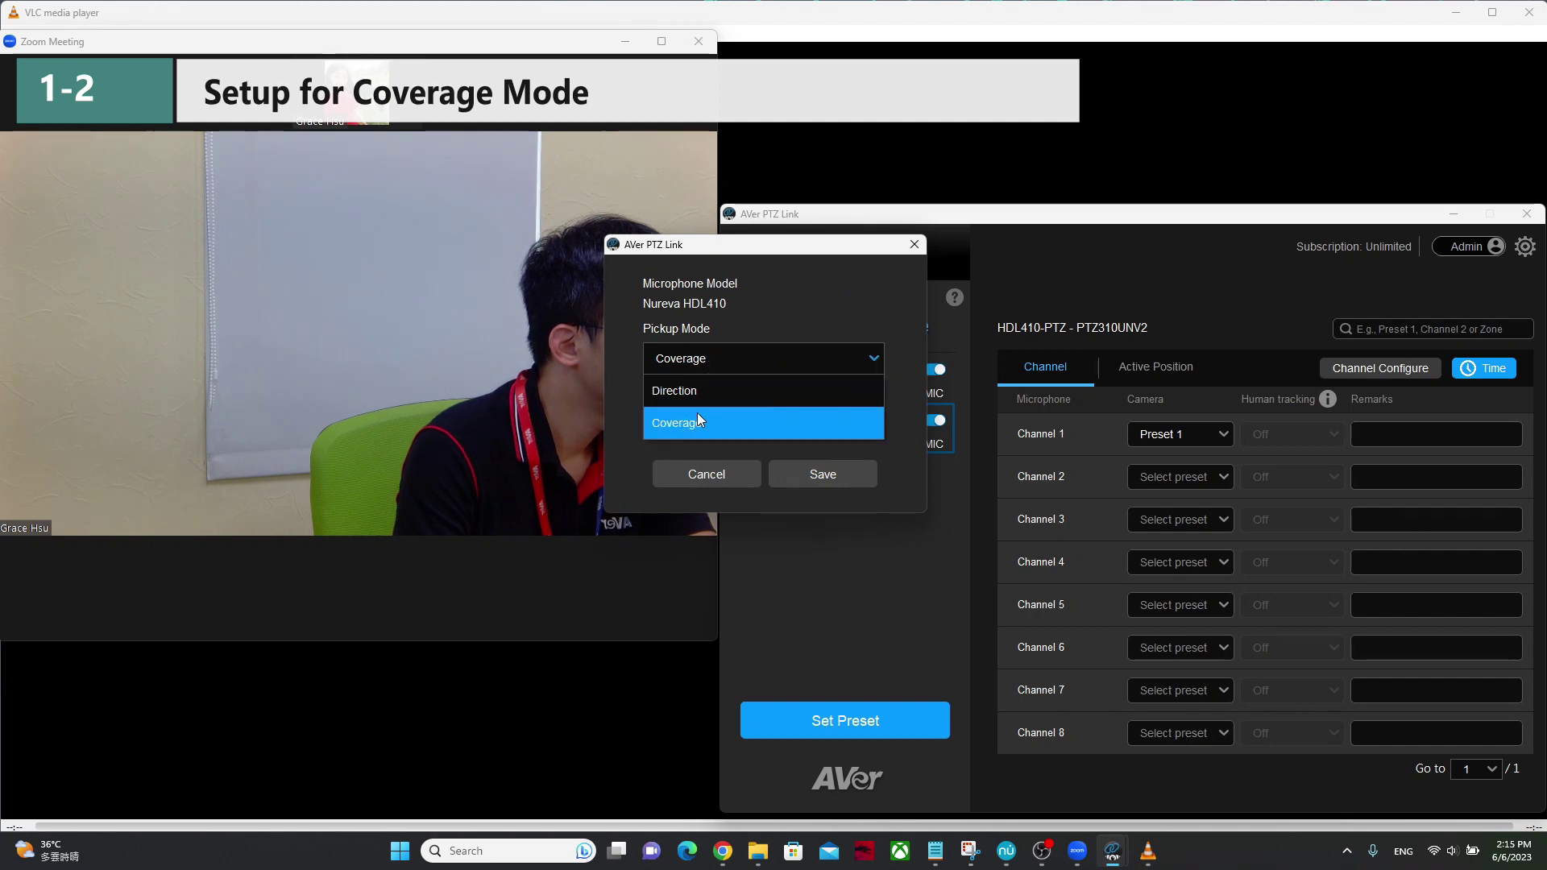
pyautogui.click(774, 414)
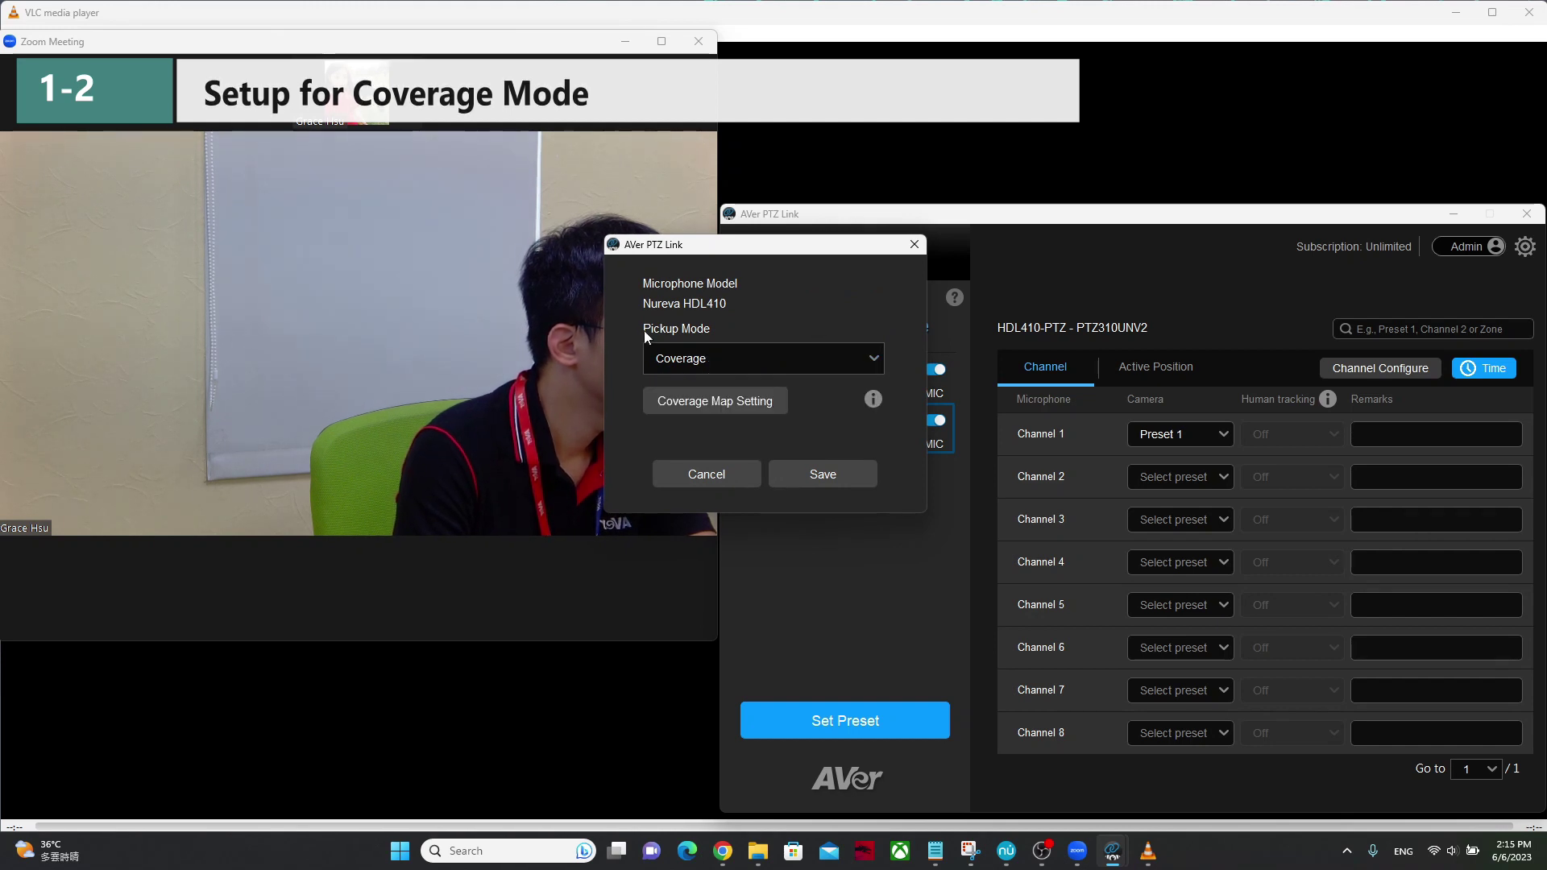
pyautogui.click(742, 400)
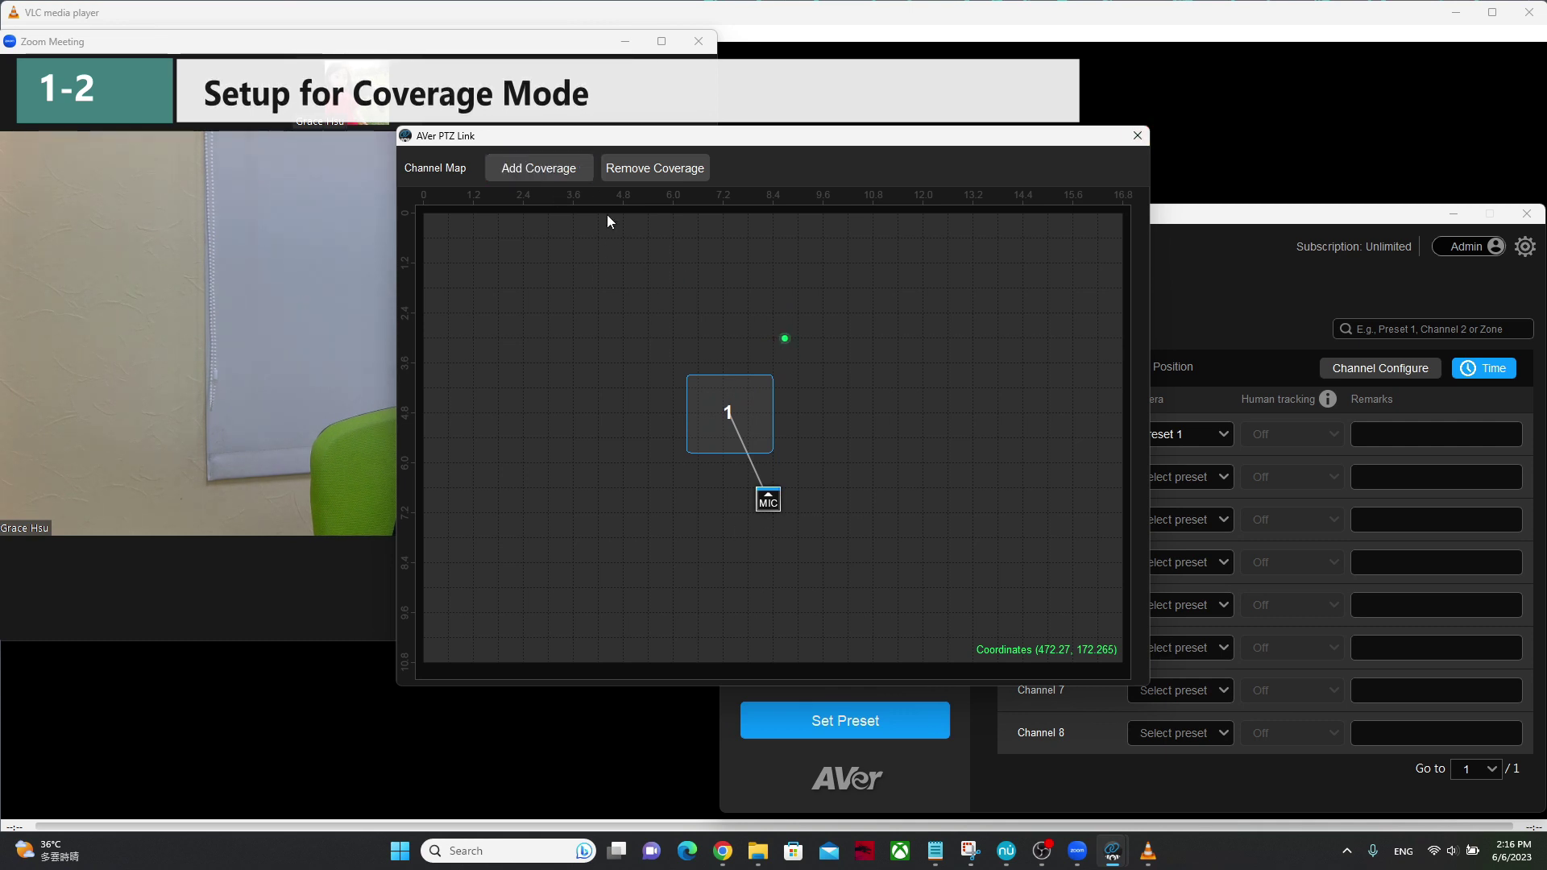
pyautogui.click(1137, 135)
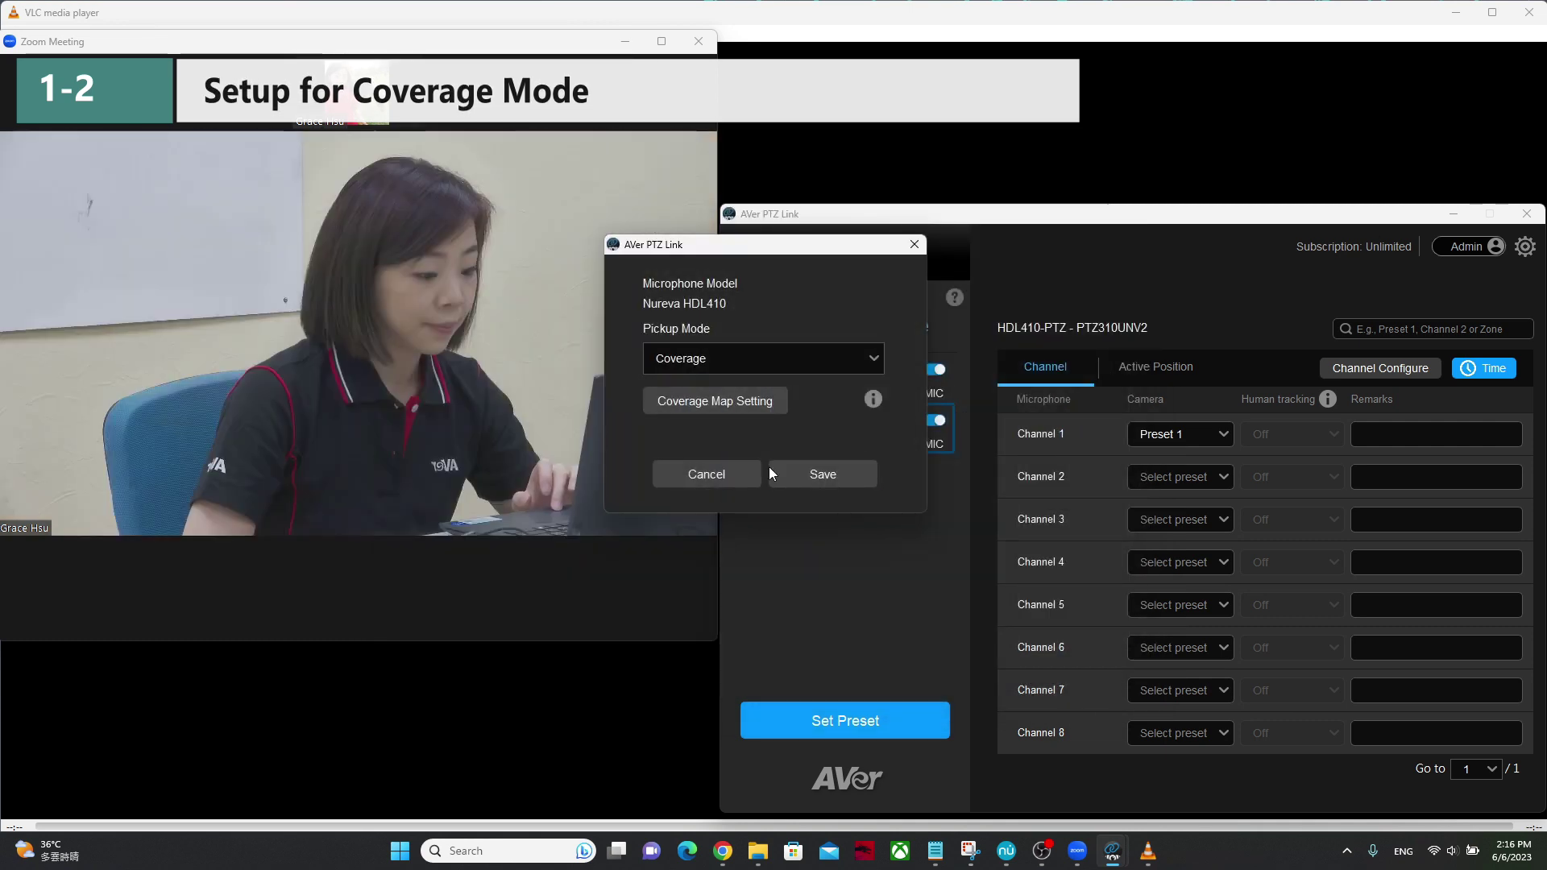
pyautogui.click(802, 478)
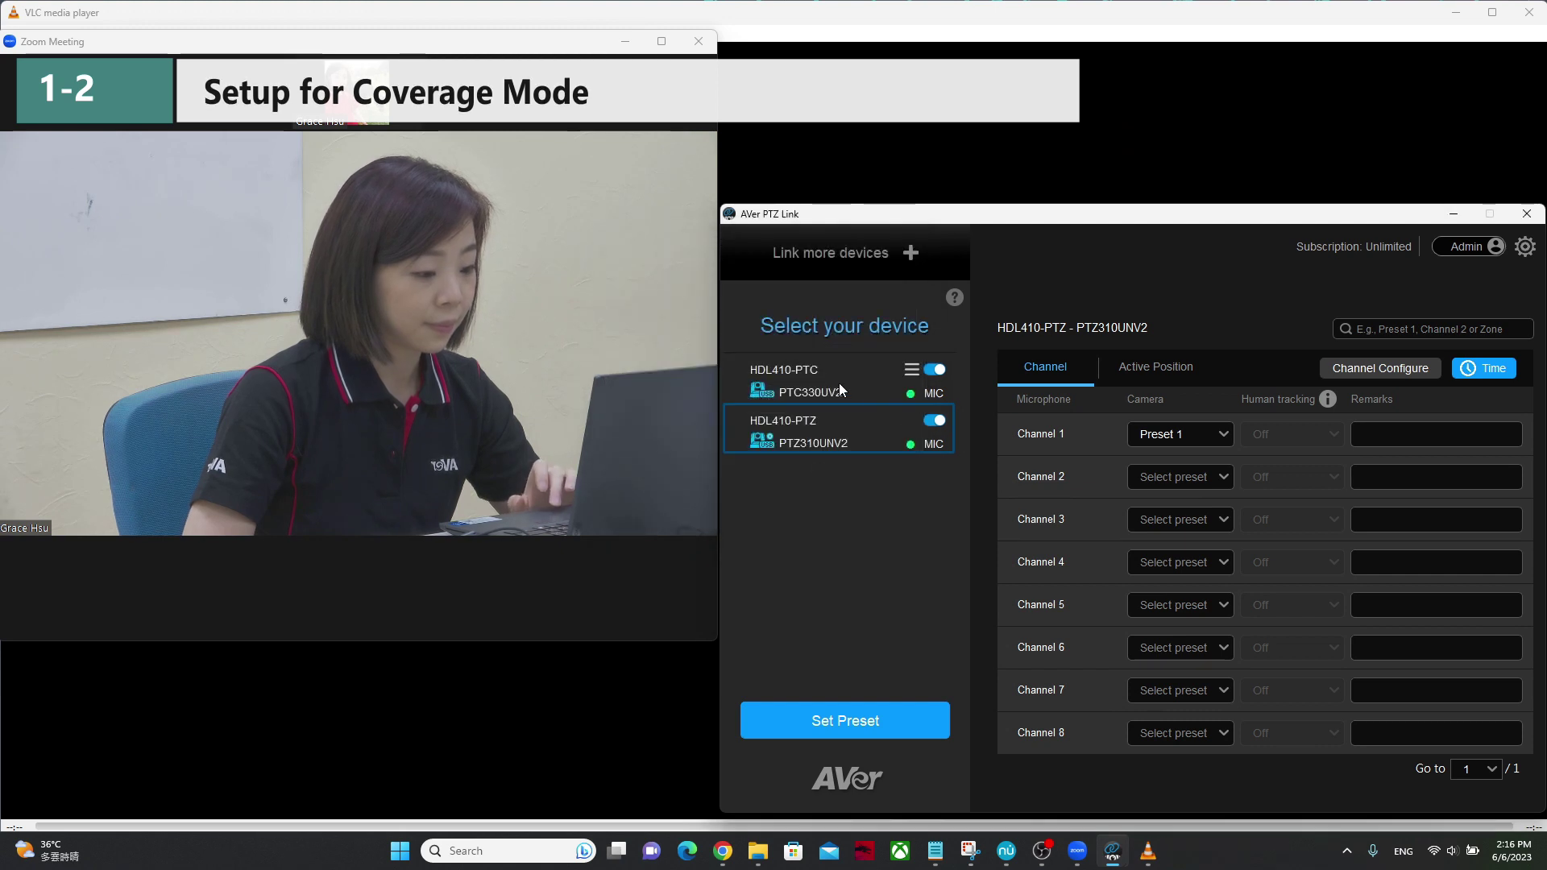
# Choose Coverage as the HDL410-PTC microphone's pickup mode and open its coverage map
pyautogui.click(1366, 369)
pyautogui.click(725, 367)
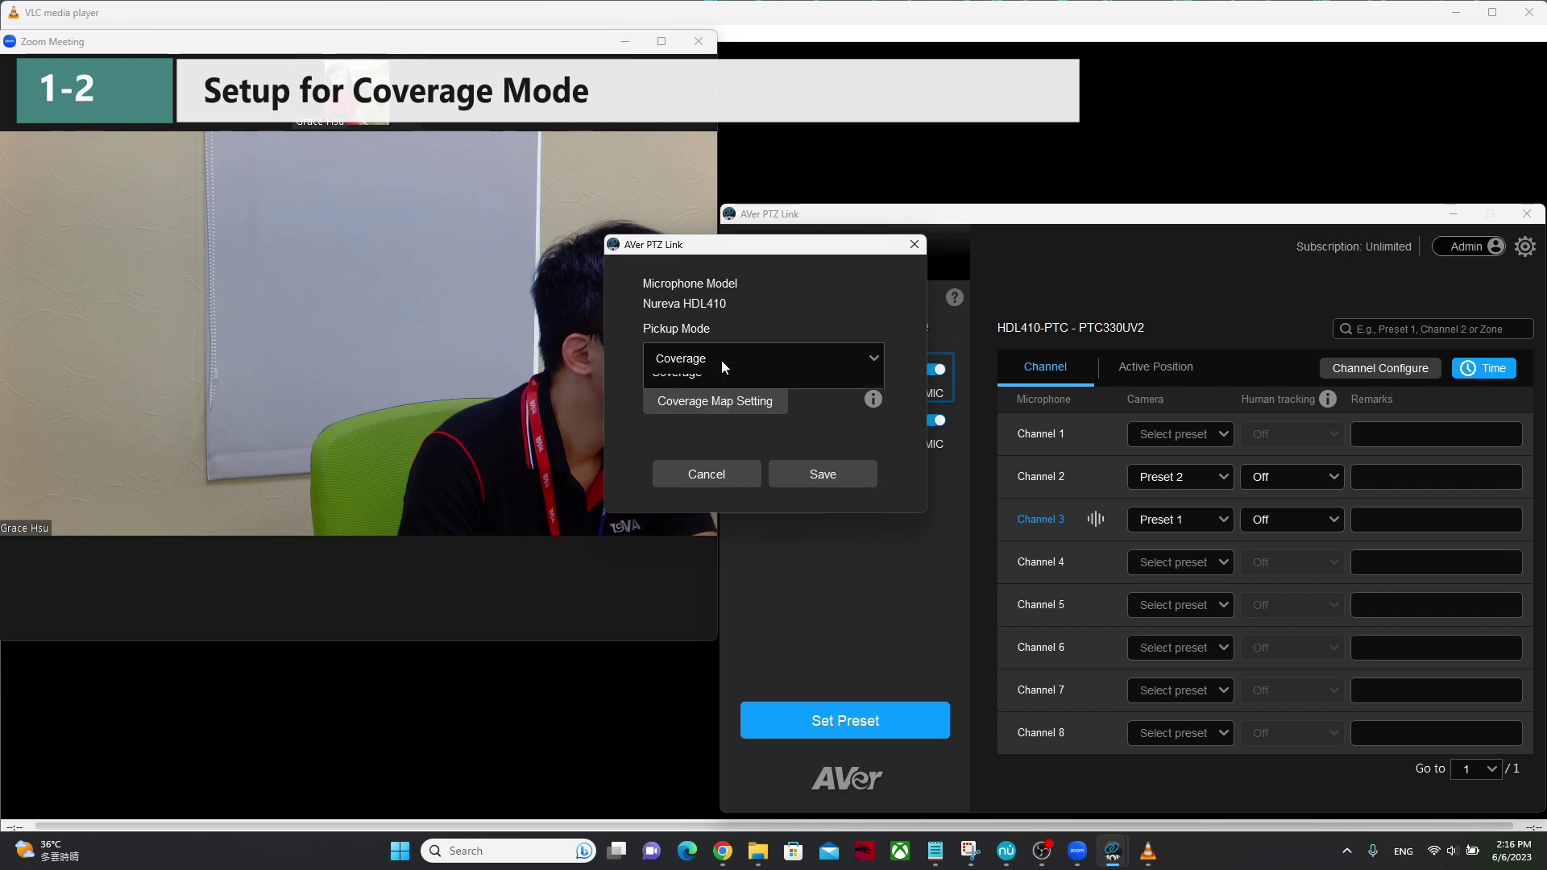
pyautogui.click(723, 421)
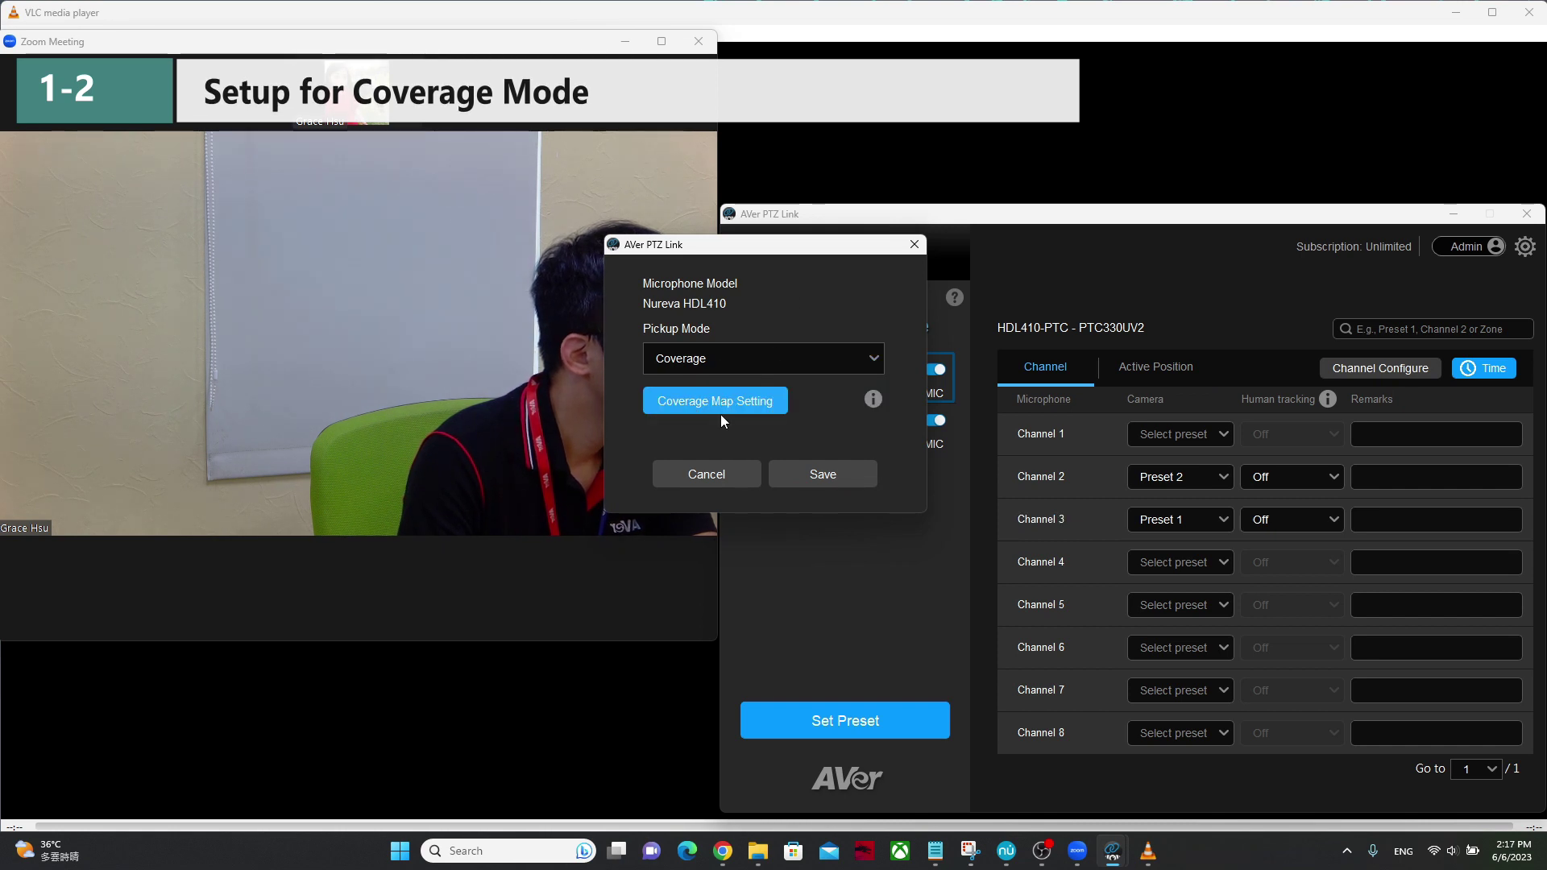
pyautogui.click(746, 405)
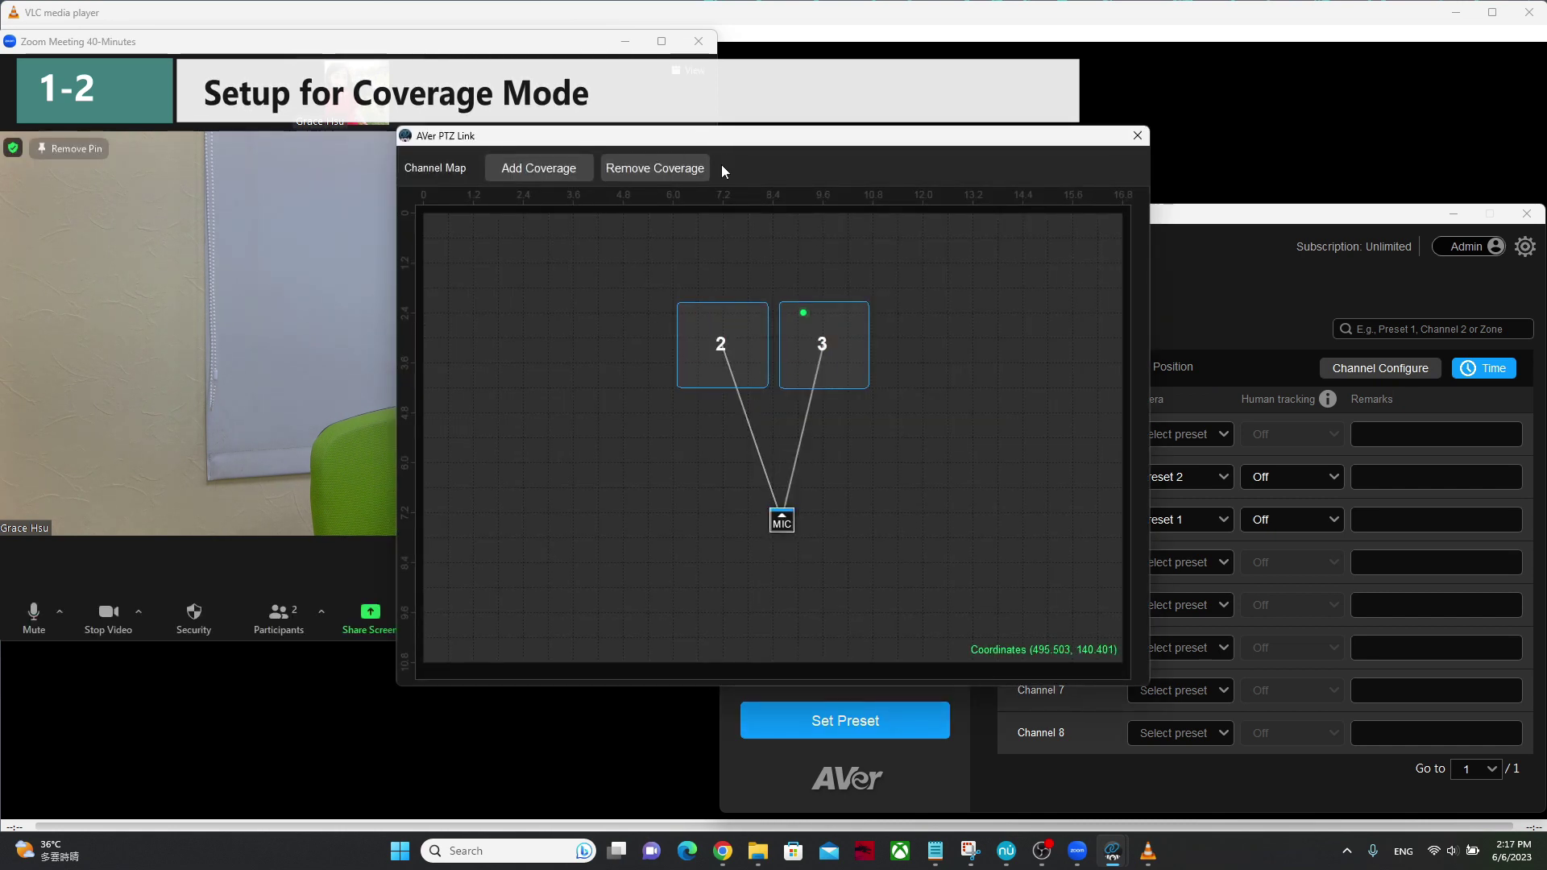
pyautogui.moveTo(741, 150); pyautogui.dragTo(694, 160)
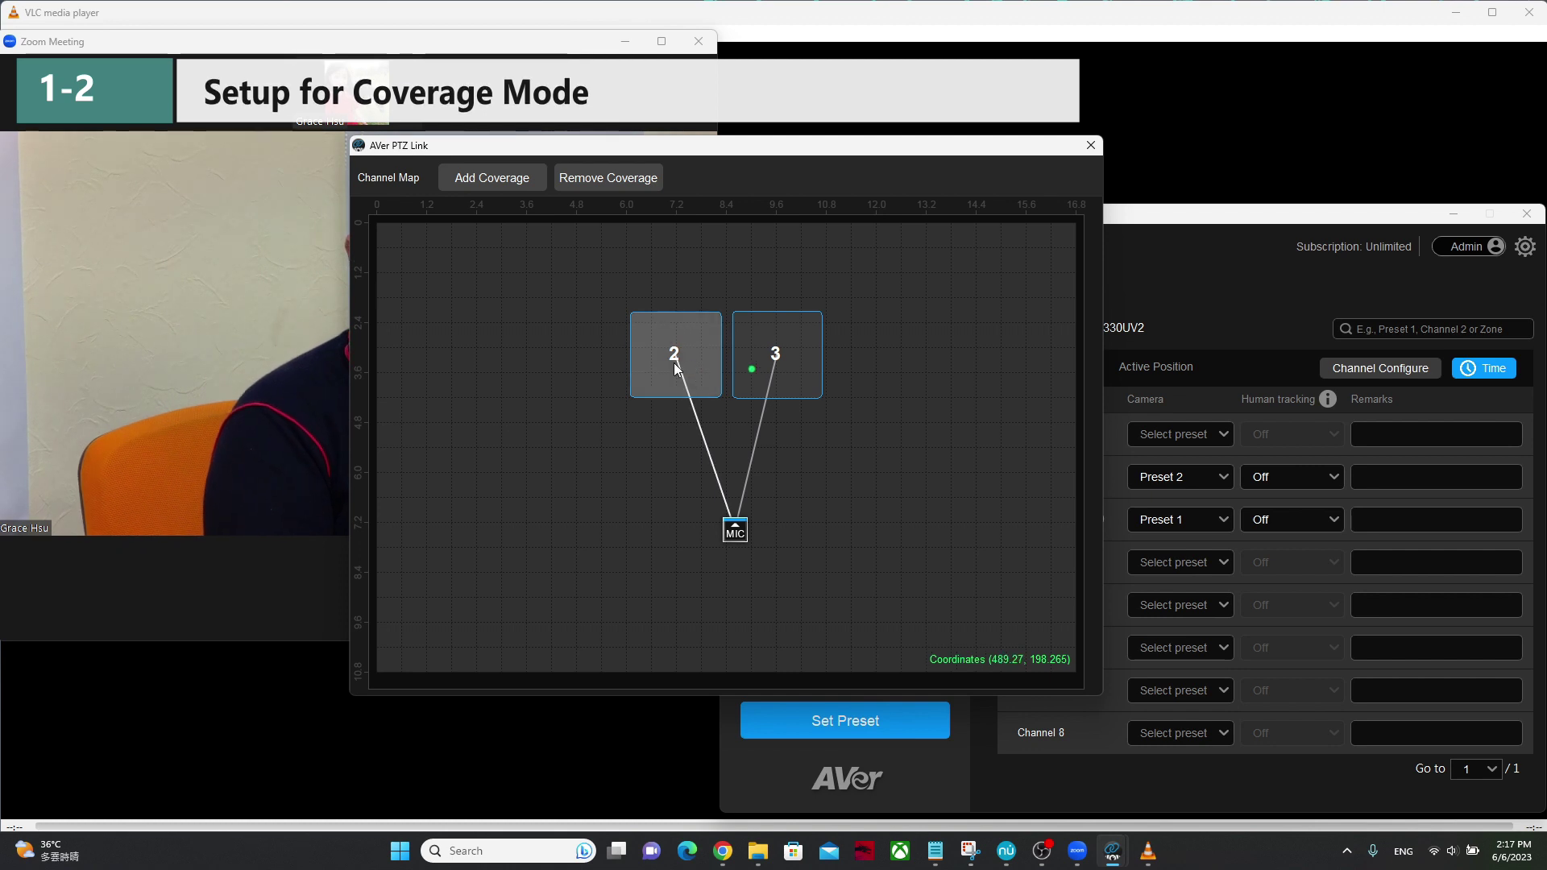
# Try adding and enlarging a coverage area beside the microphone, below and to the right of area 3, and remove it again
pyautogui.click(493, 183)
pyautogui.moveTo(760, 437); pyautogui.dragTo(878, 427)
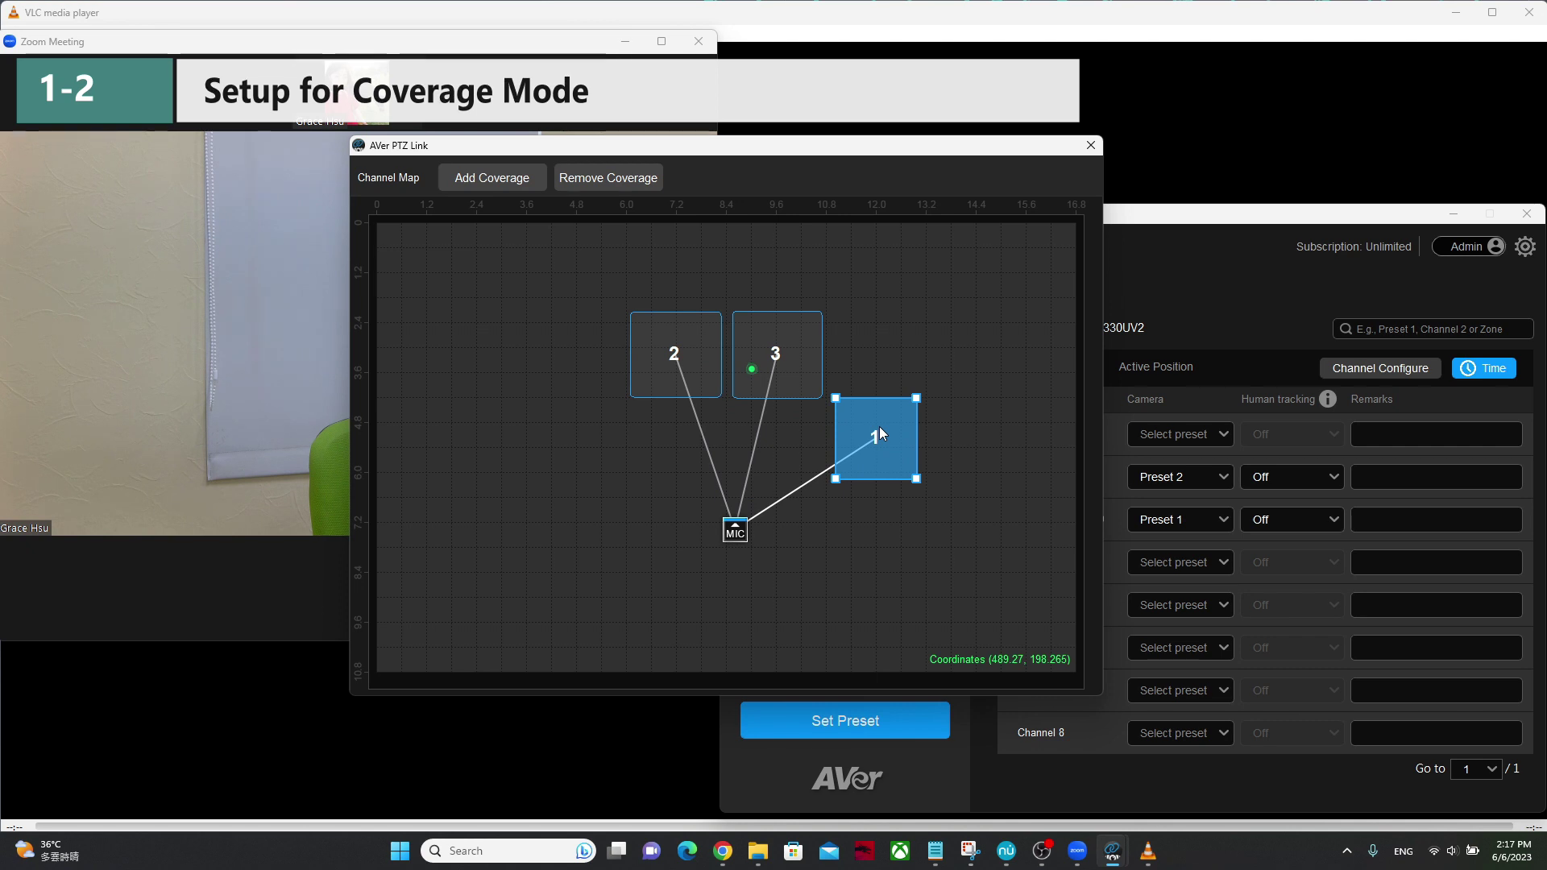
pyautogui.moveTo(915, 397); pyautogui.dragTo(901, 480)
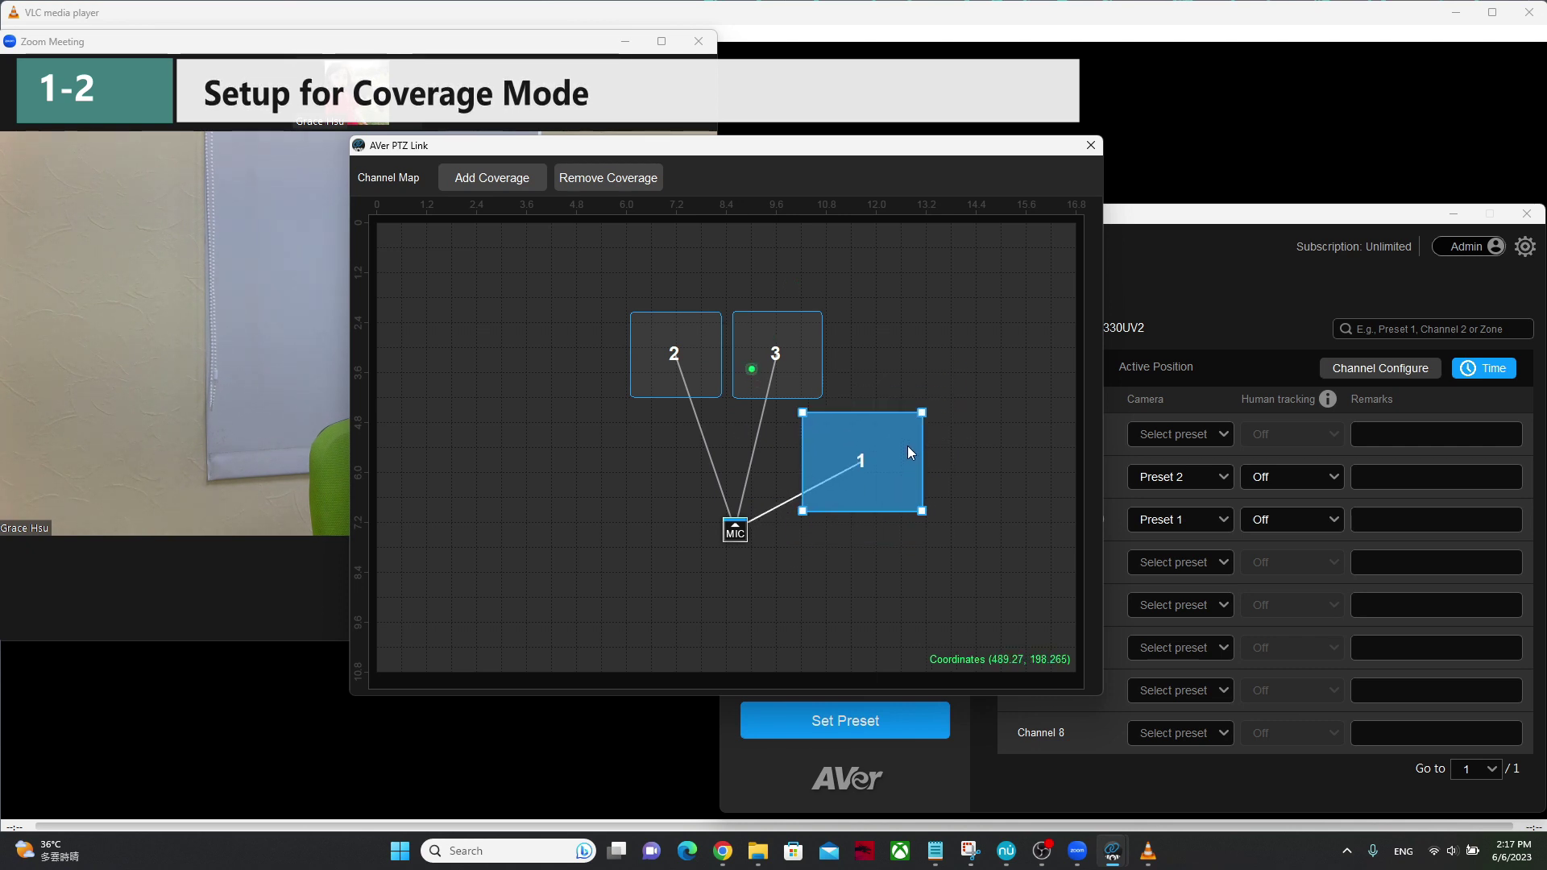
pyautogui.click(610, 179)
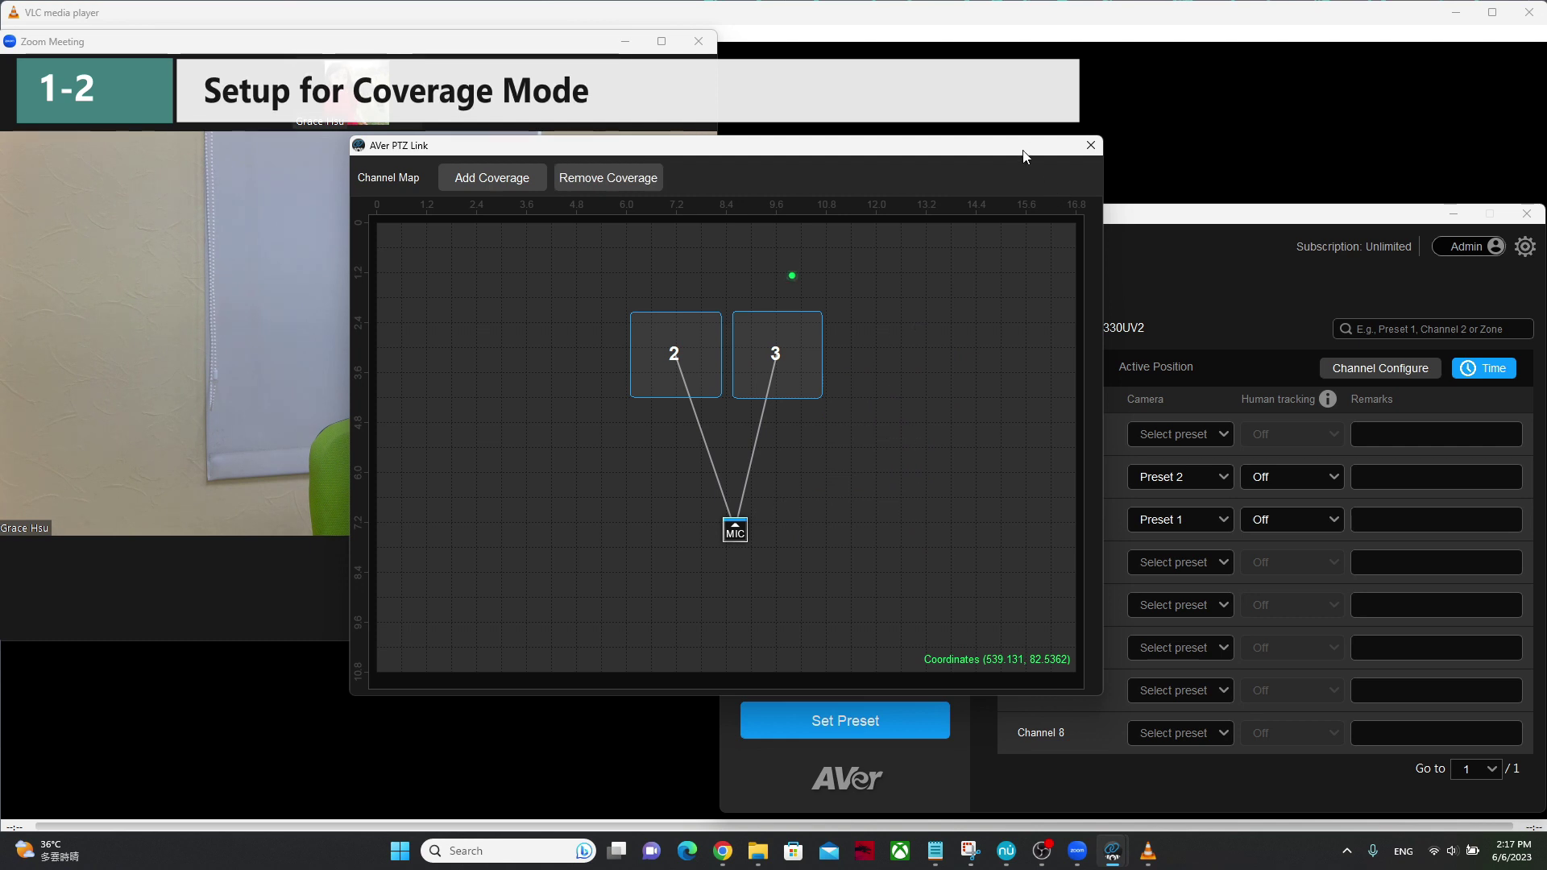
# Save the HDL410-PTC channel configuration and select the HDL410-PTZ group to check its channel-to-preset assignments
pyautogui.click(1091, 145)
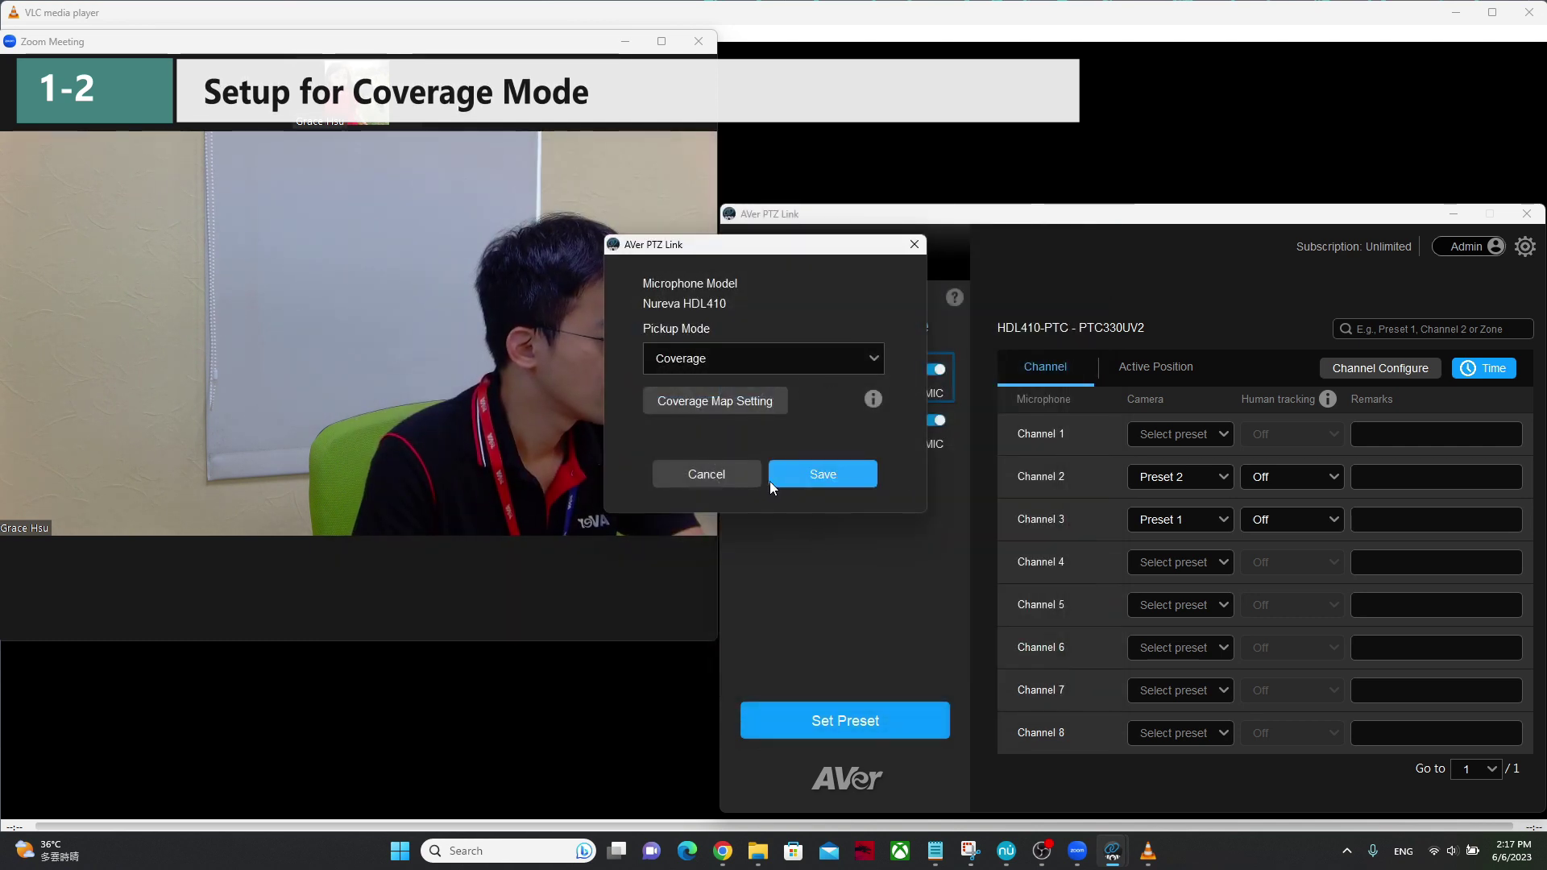
pyautogui.click(800, 476)
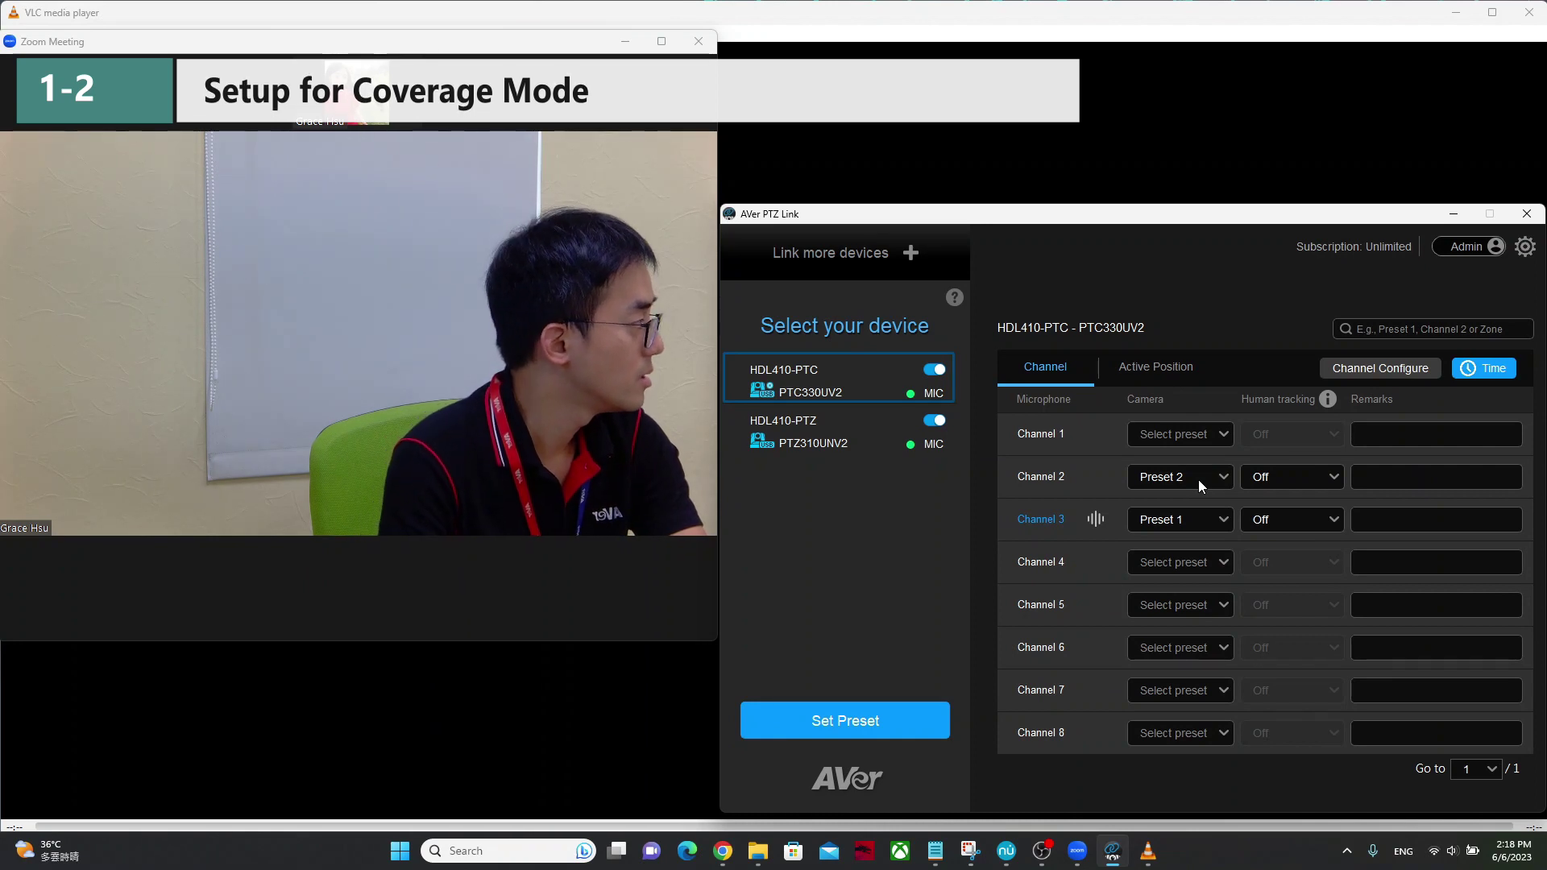
pyautogui.click(838, 445)
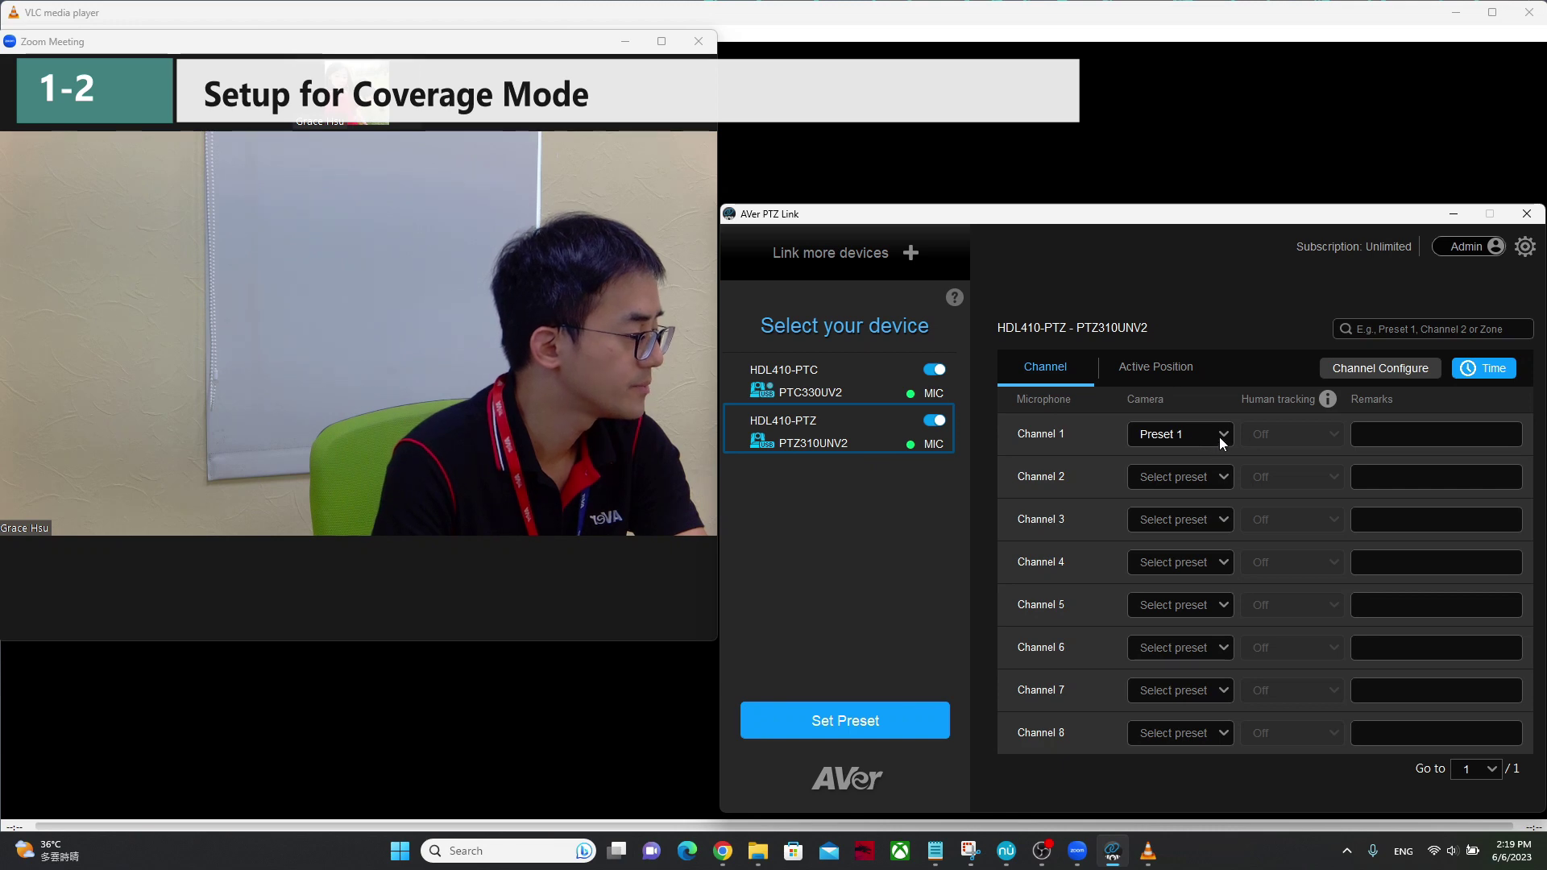
# Set the HDL410-PTC group's microphone pickup mode to Direction and save the channel configuration
pyautogui.moveTo(1066, 442)
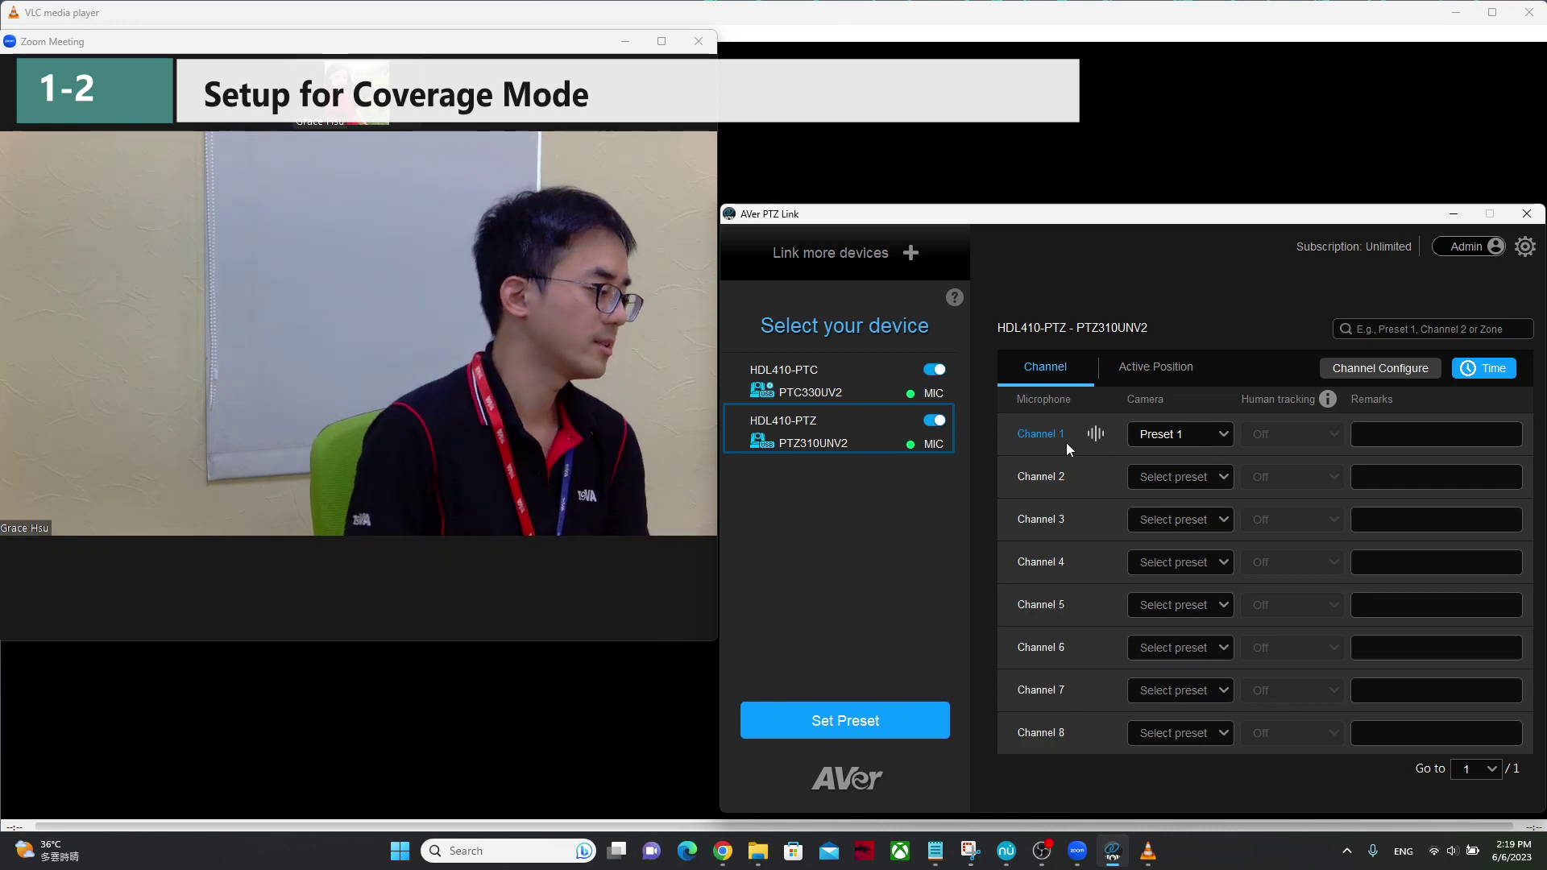
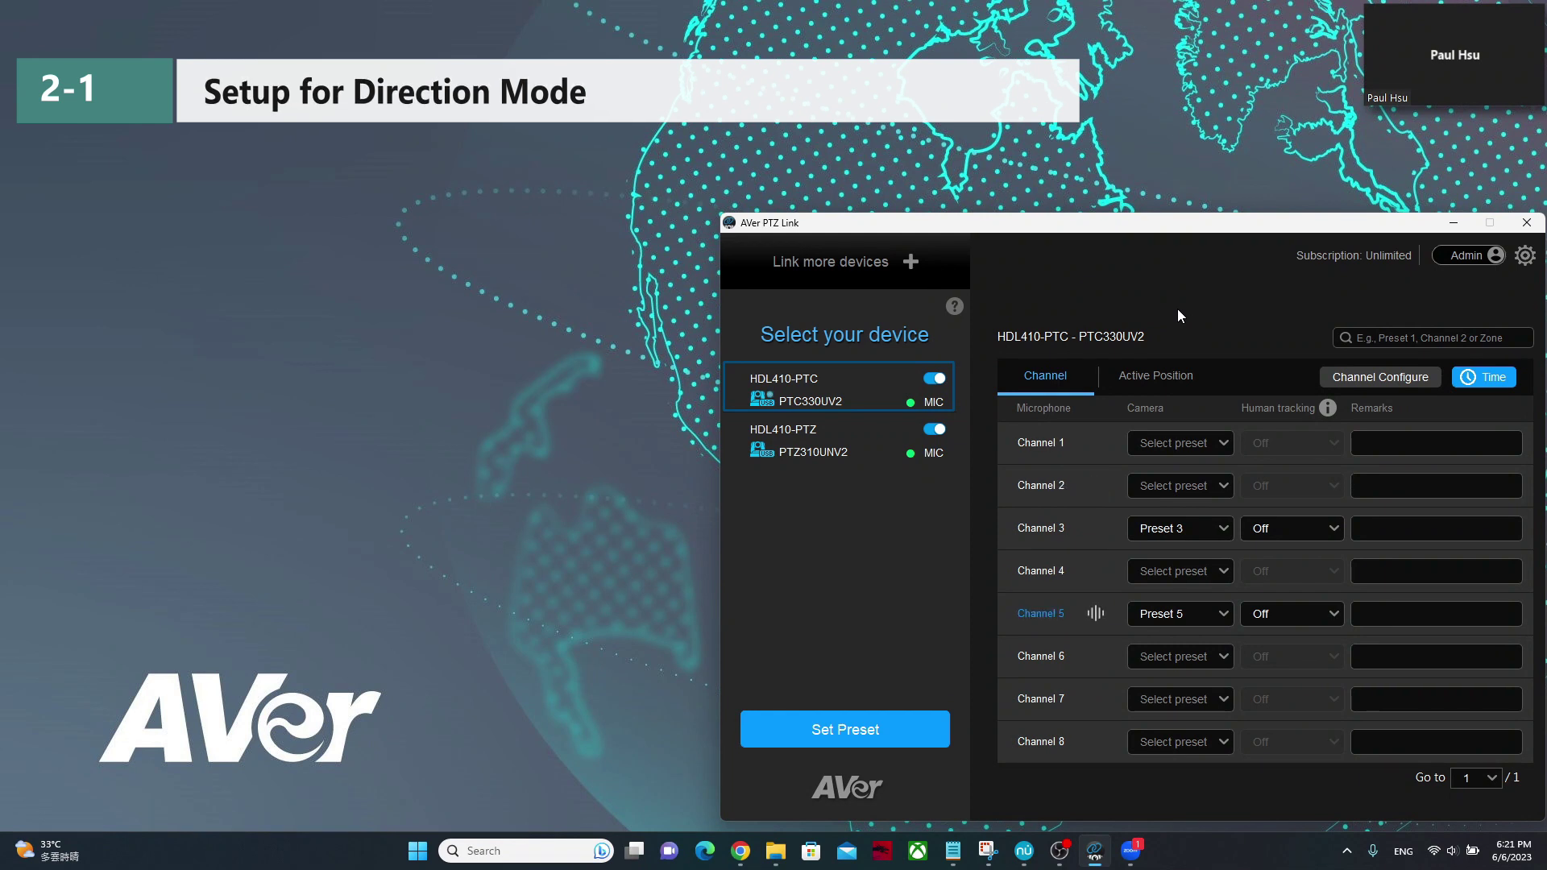
pyautogui.moveTo(835, 381)
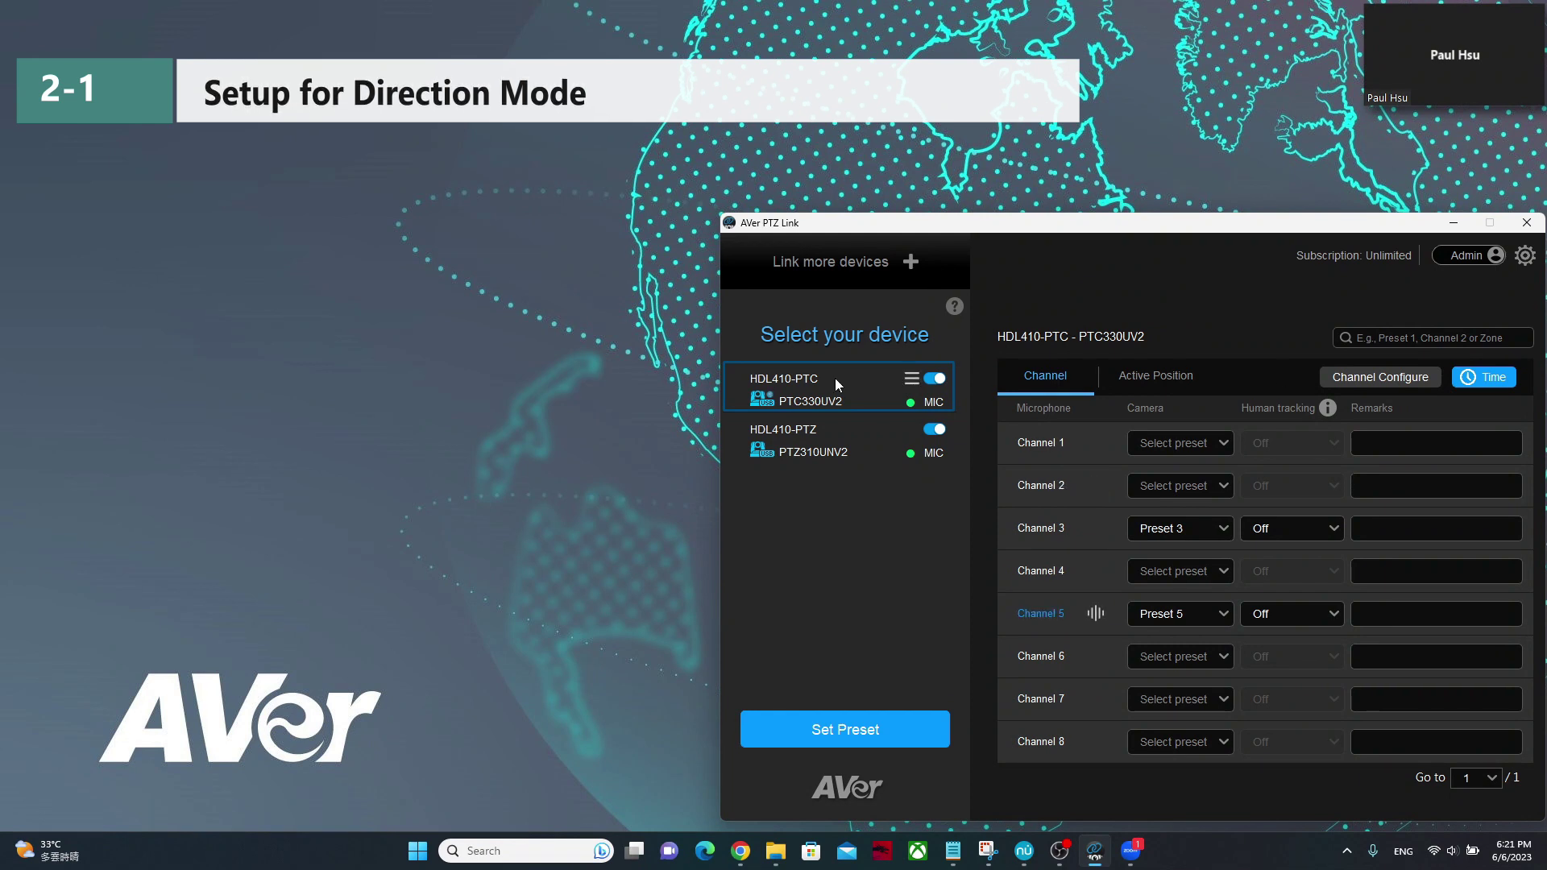
pyautogui.click(1374, 381)
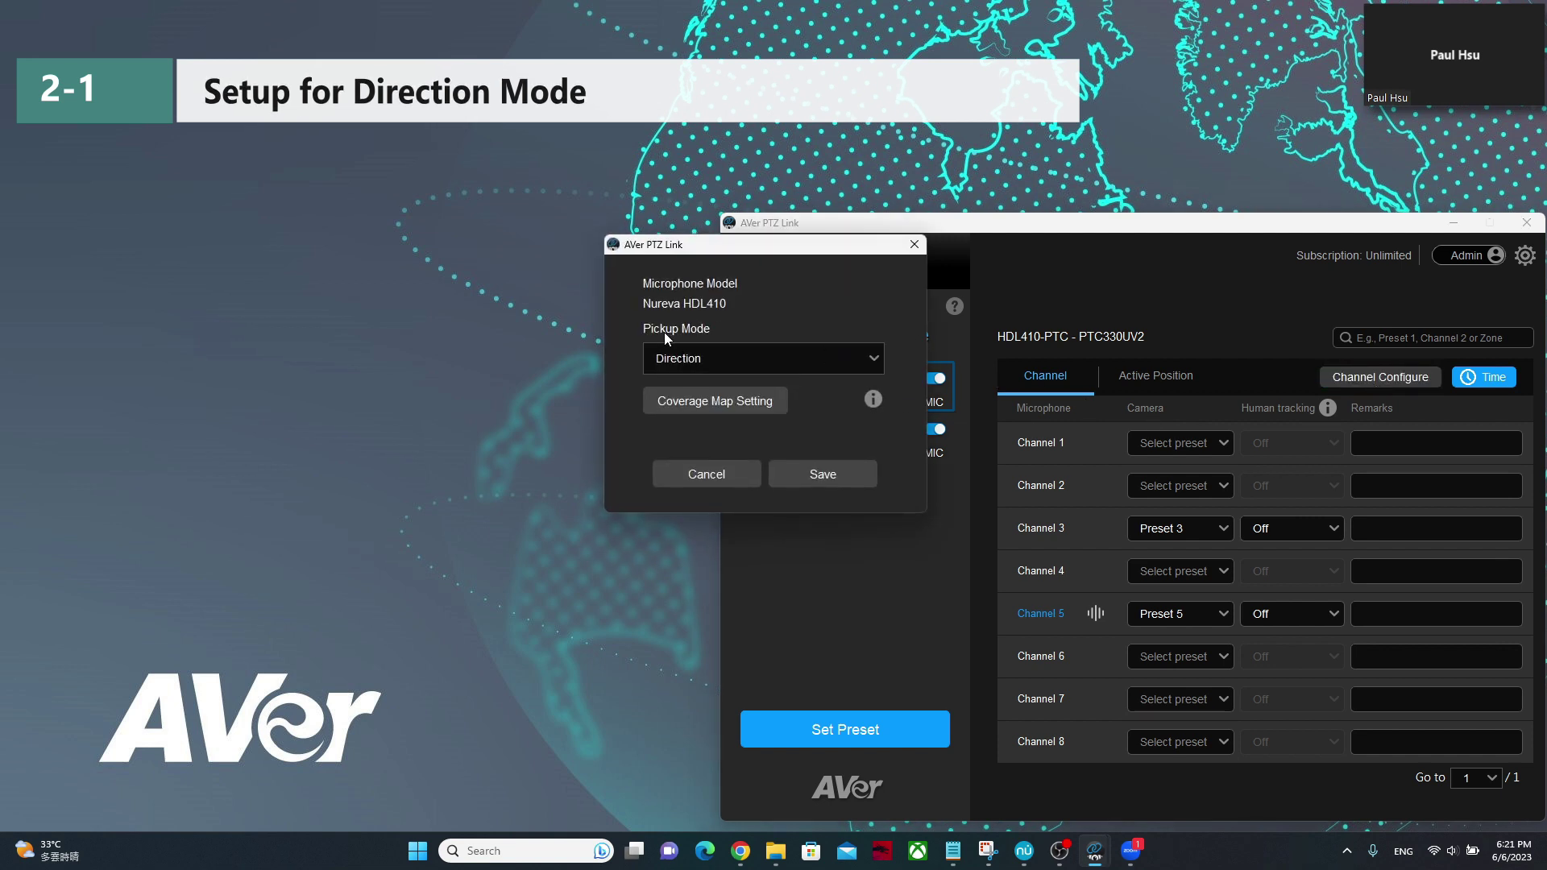
pyautogui.click(864, 358)
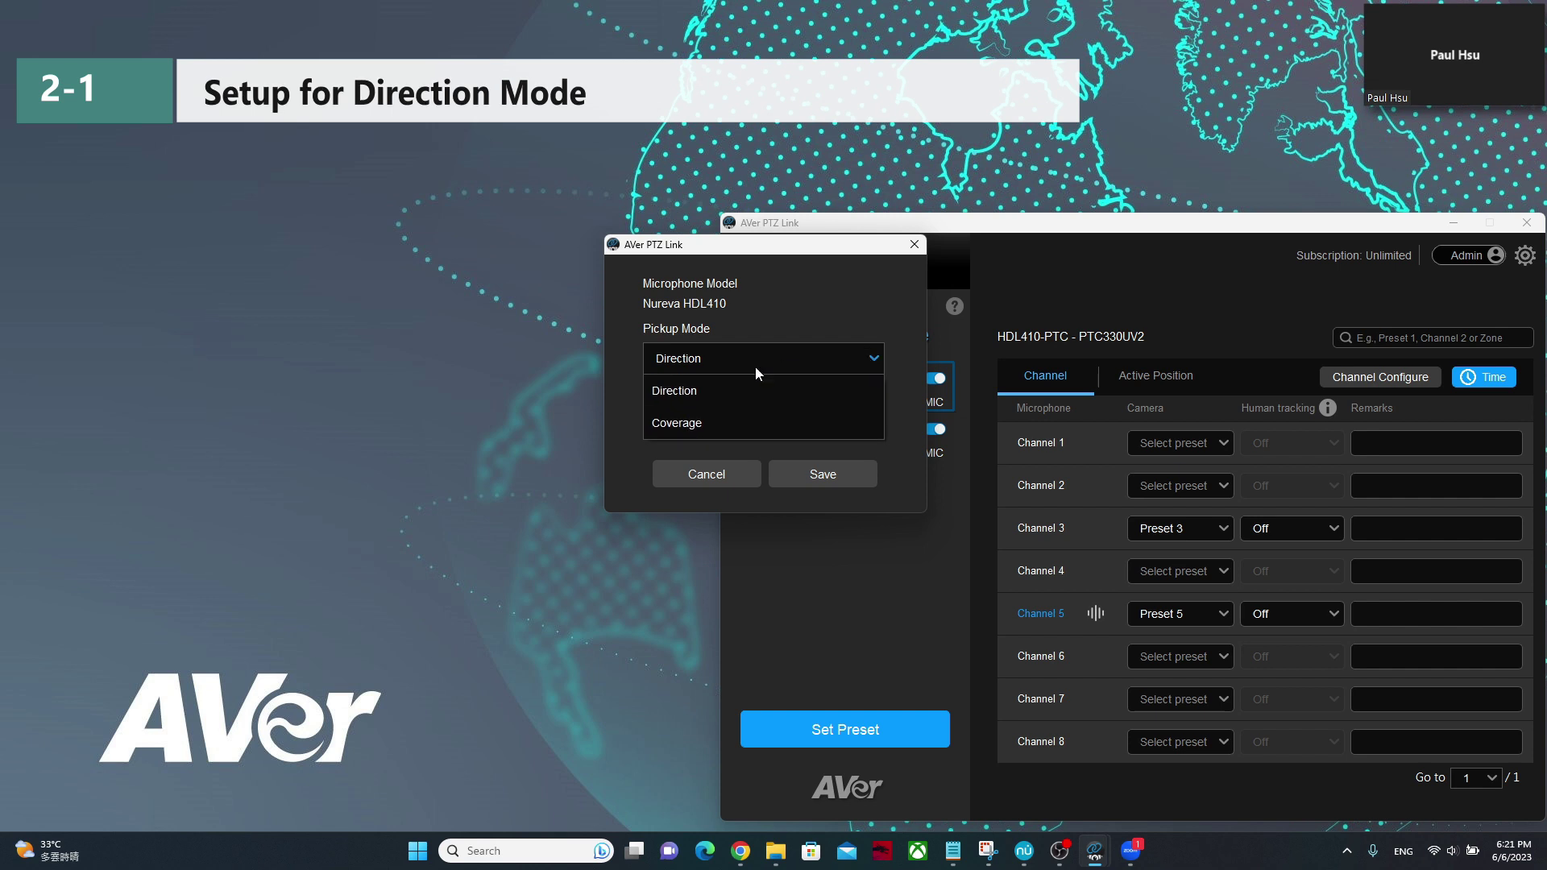
pyautogui.click(717, 393)
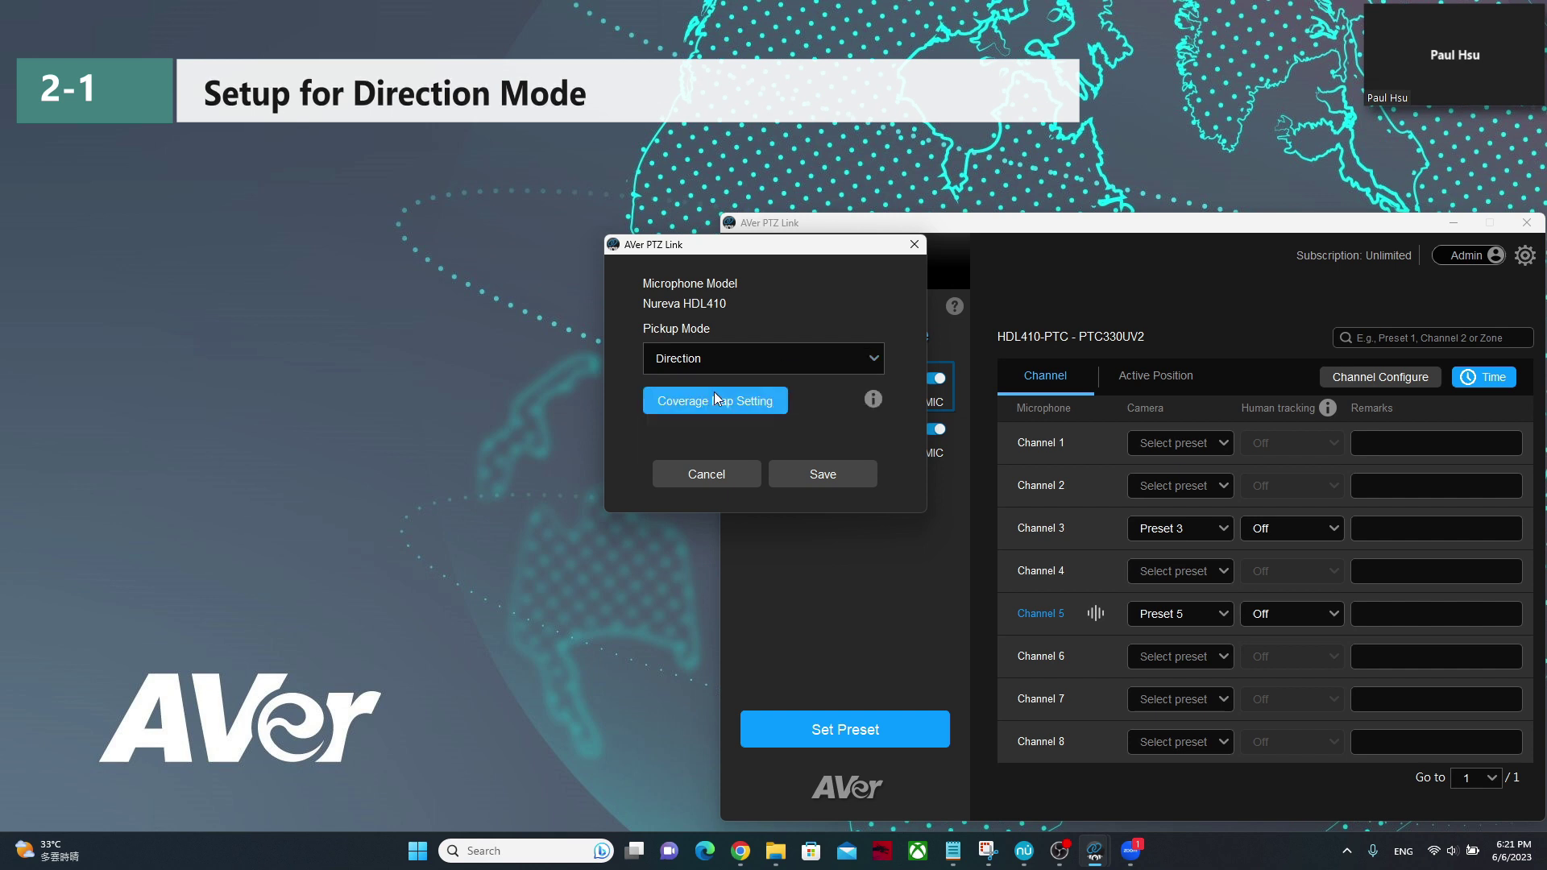
pyautogui.click(823, 475)
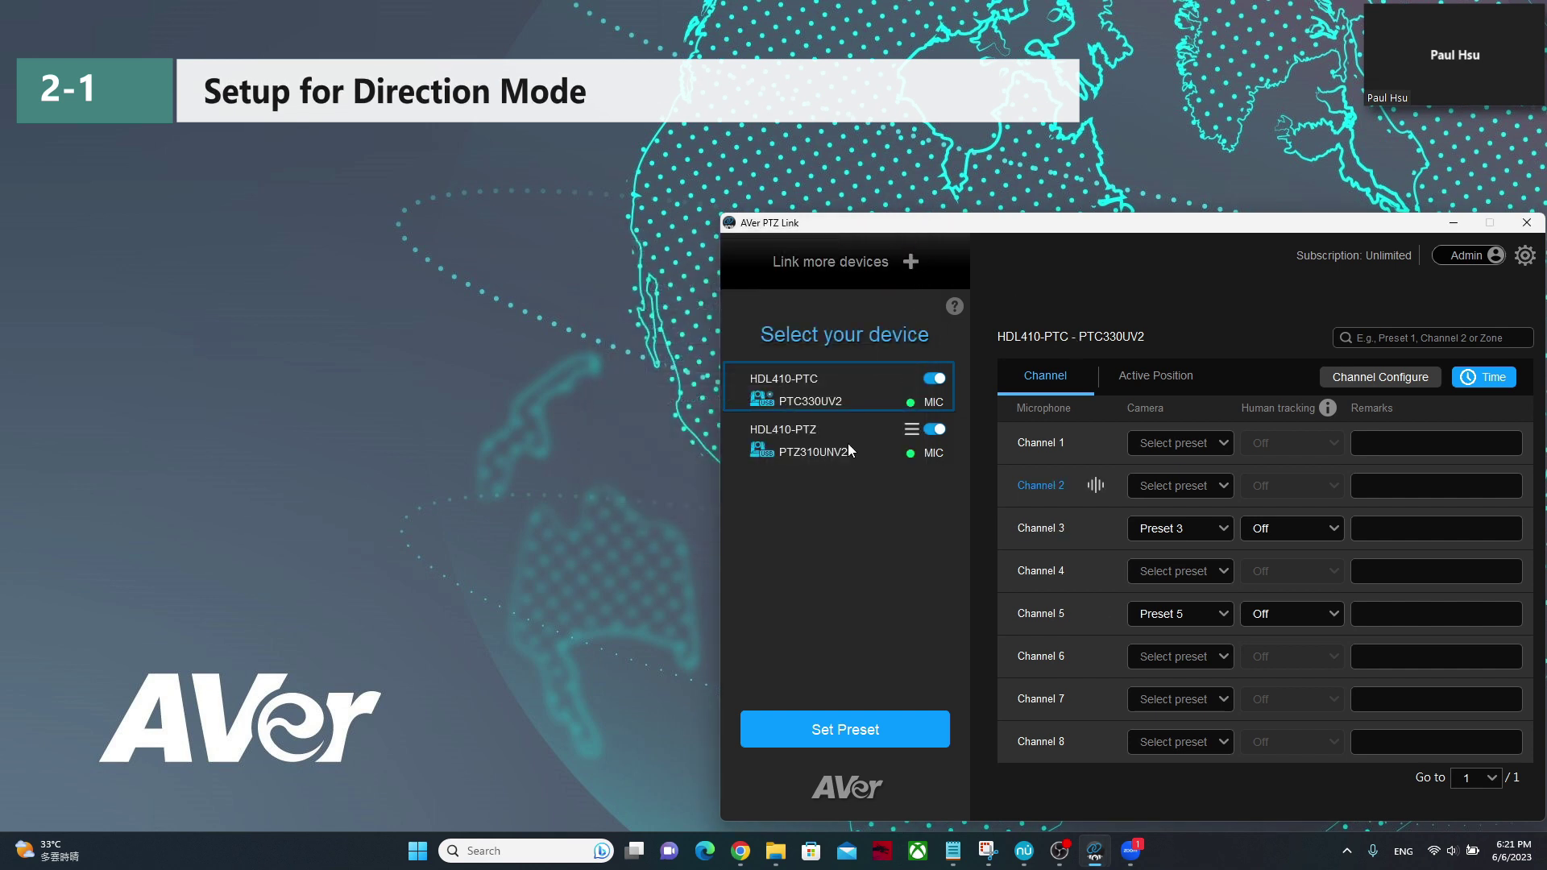
# Select the HDL410-PTZ group, check its microphone's pickup mode in the channel configuration, and close the dialog
pyautogui.click(849, 445)
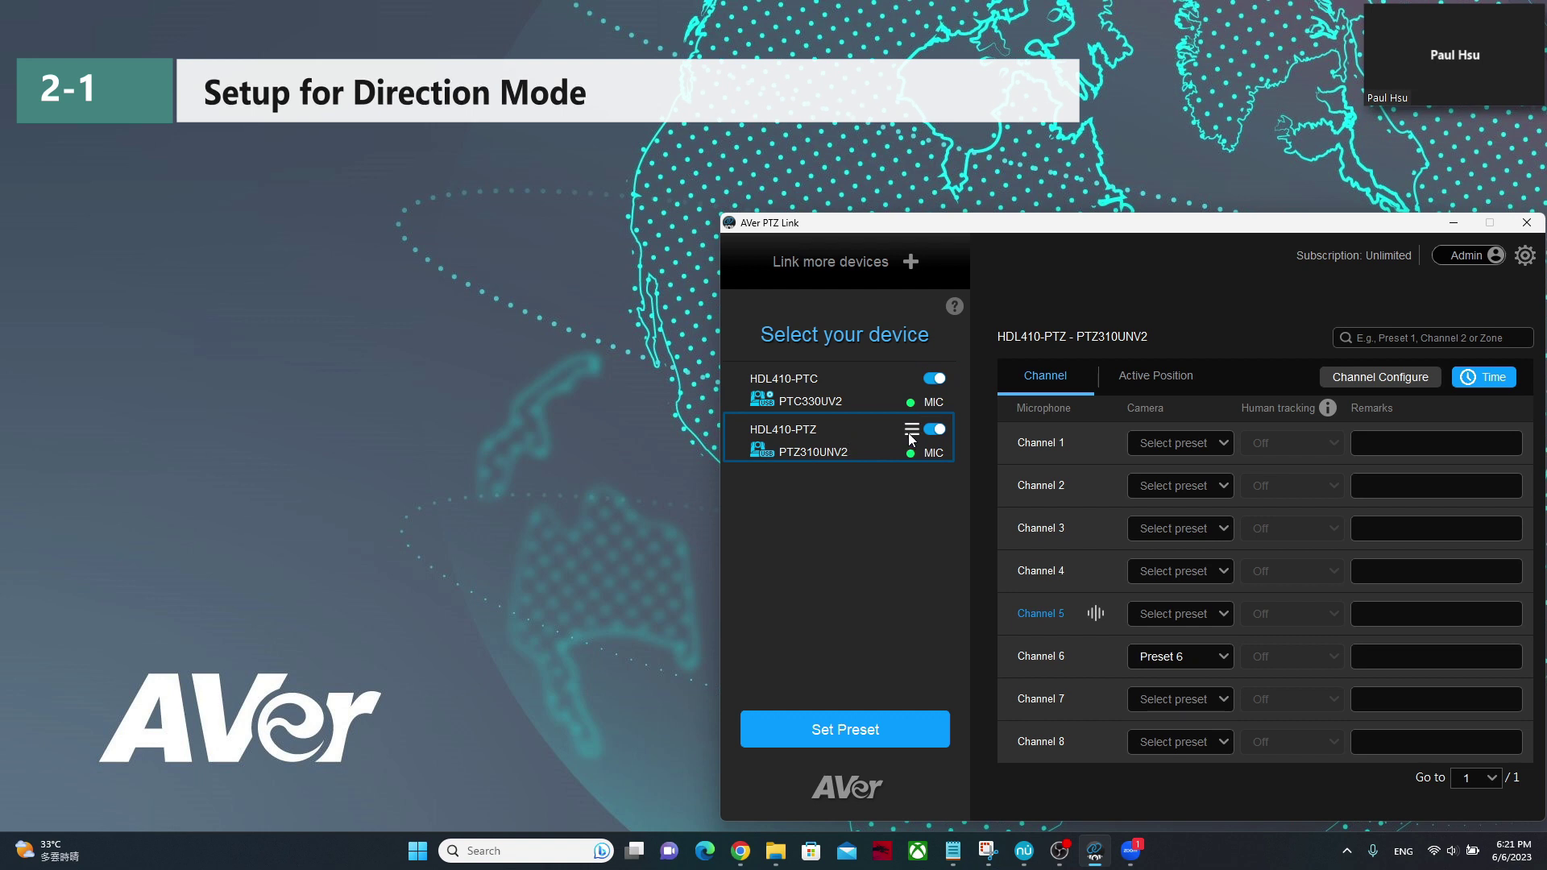
pyautogui.click(1380, 377)
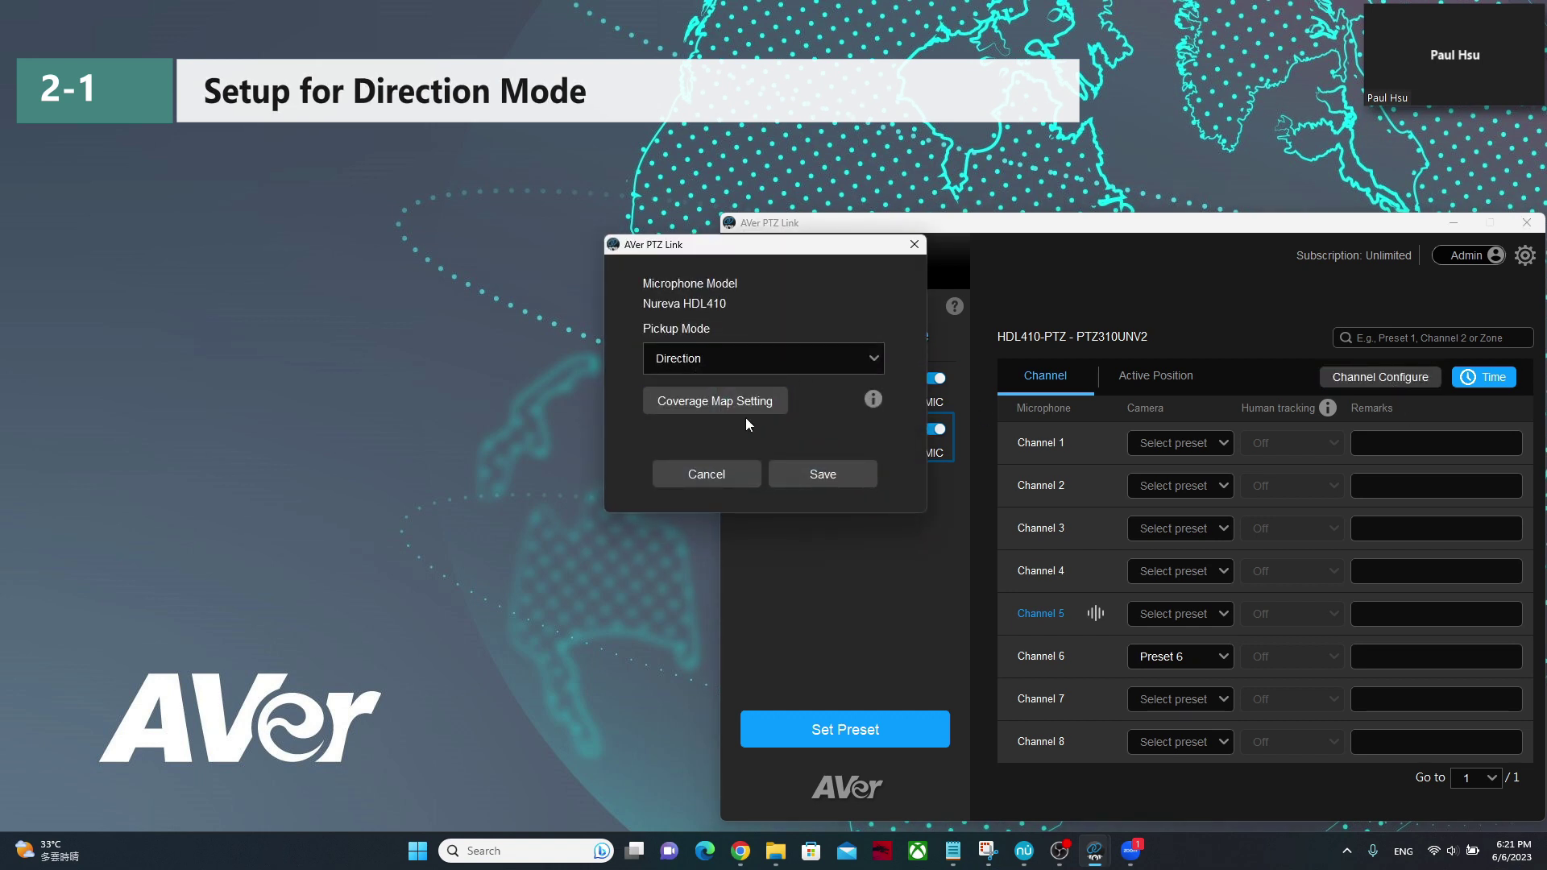
pyautogui.click(915, 245)
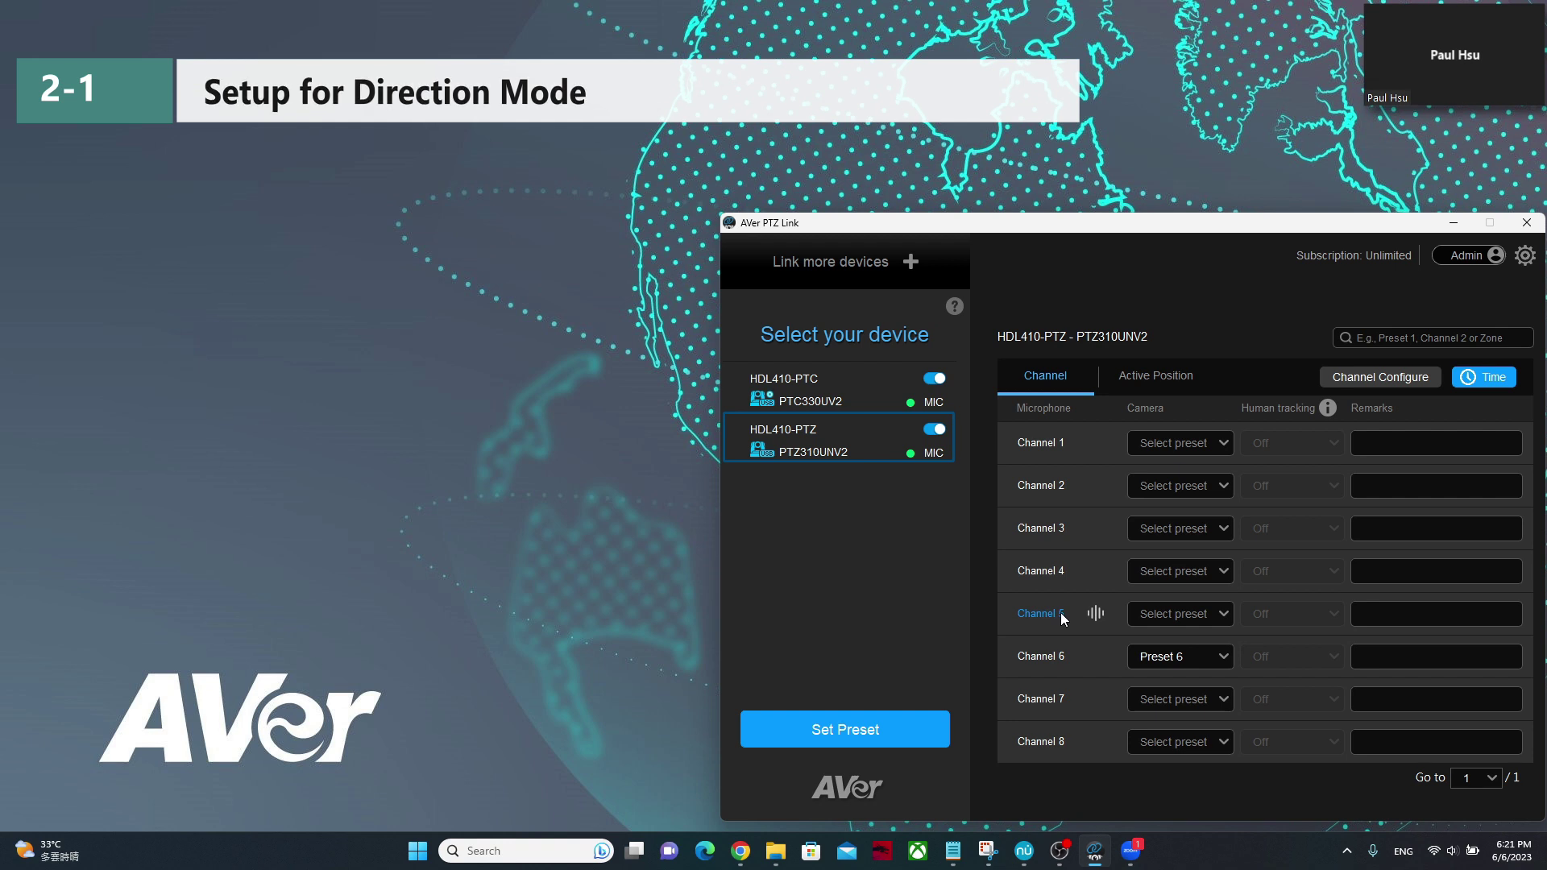
# Open the PTC330UV2 camera's preset controls from the HDL410-PTC group, move them clear of the channel table, and recall presets 3 and 5
pyautogui.click(833, 381)
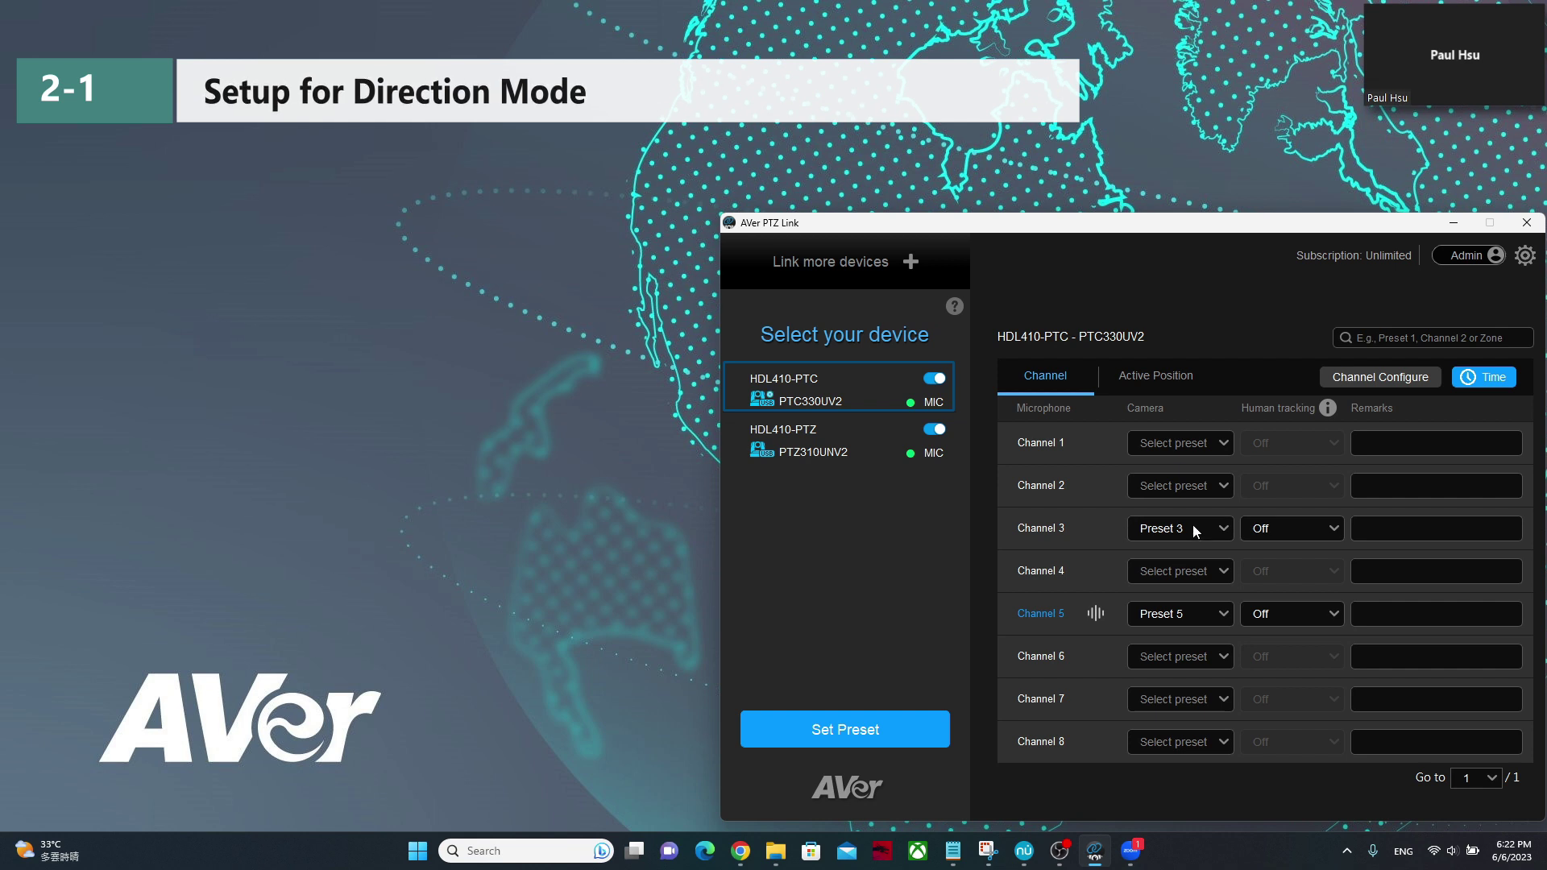
pyautogui.click(906, 728)
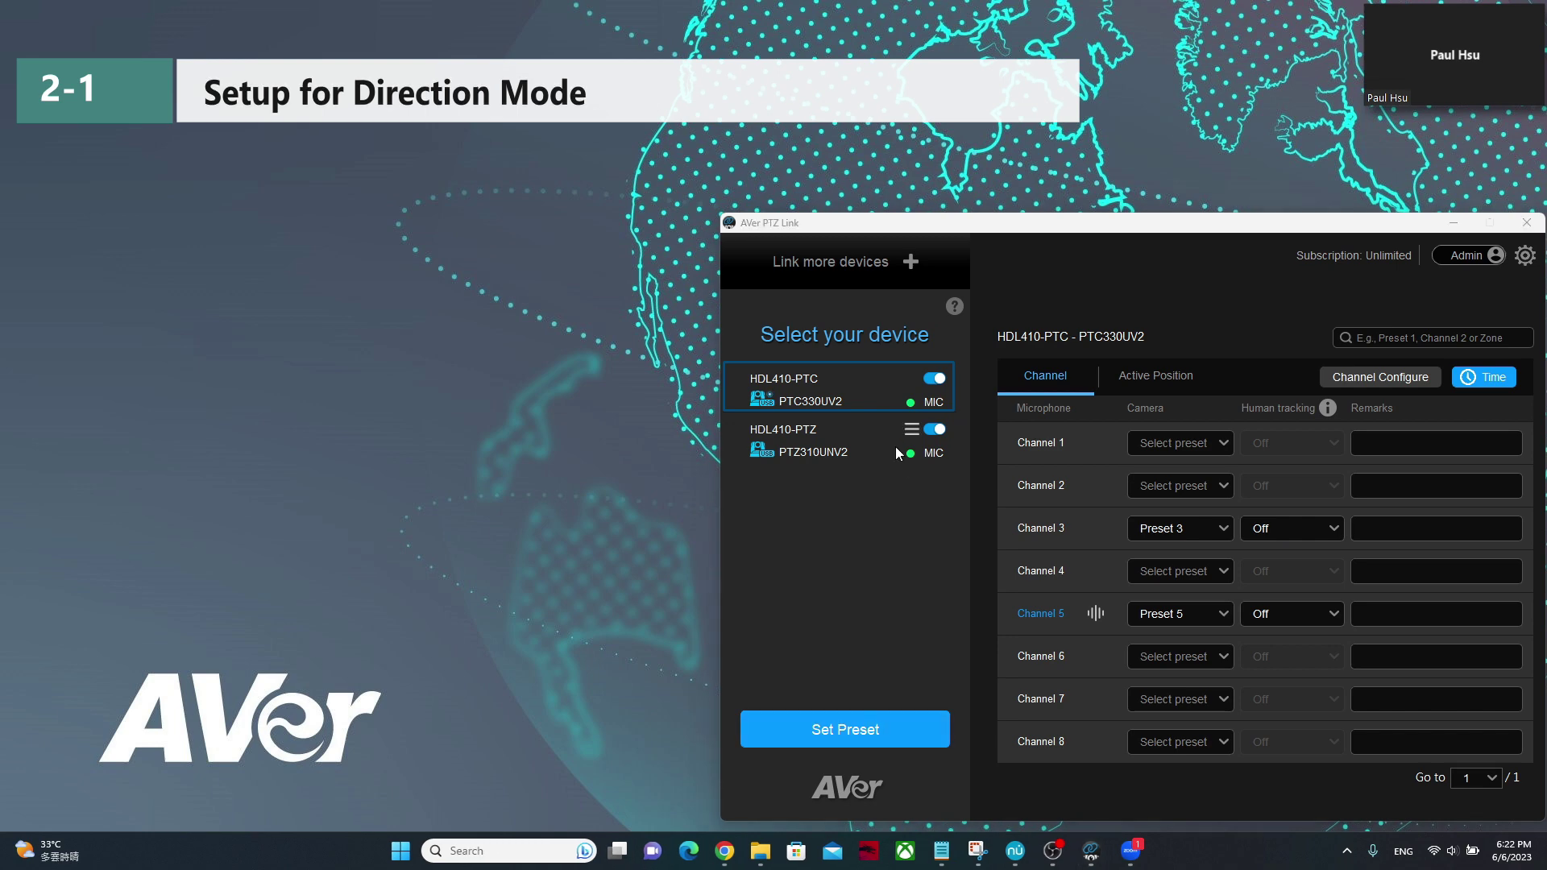
pyautogui.moveTo(1136, 304); pyautogui.dragTo(18, 204)
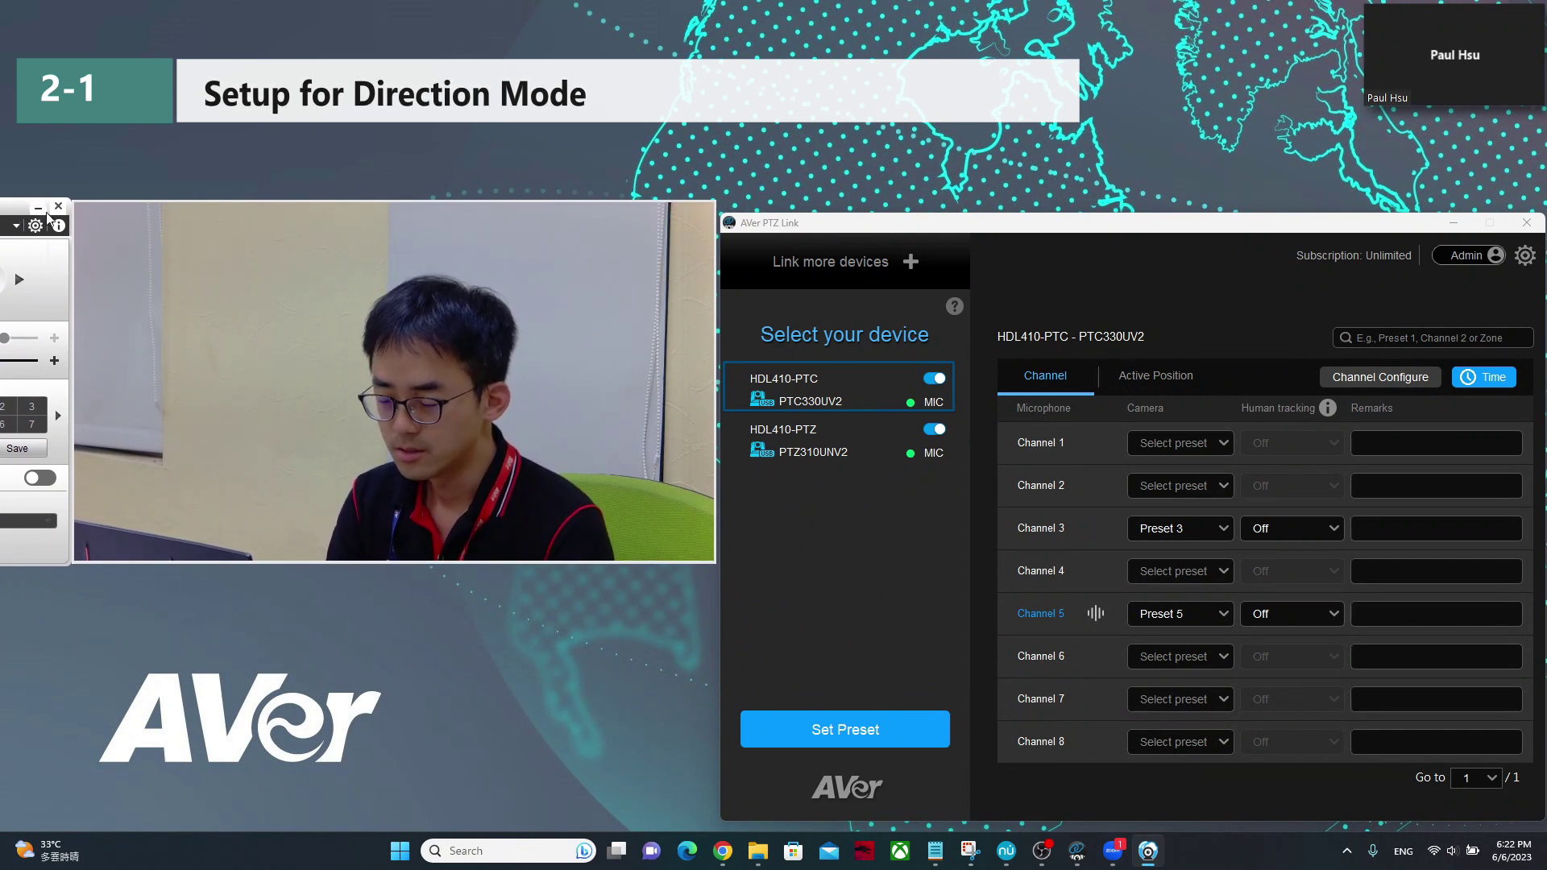
pyautogui.moveTo(5, 208); pyautogui.dragTo(126, 191)
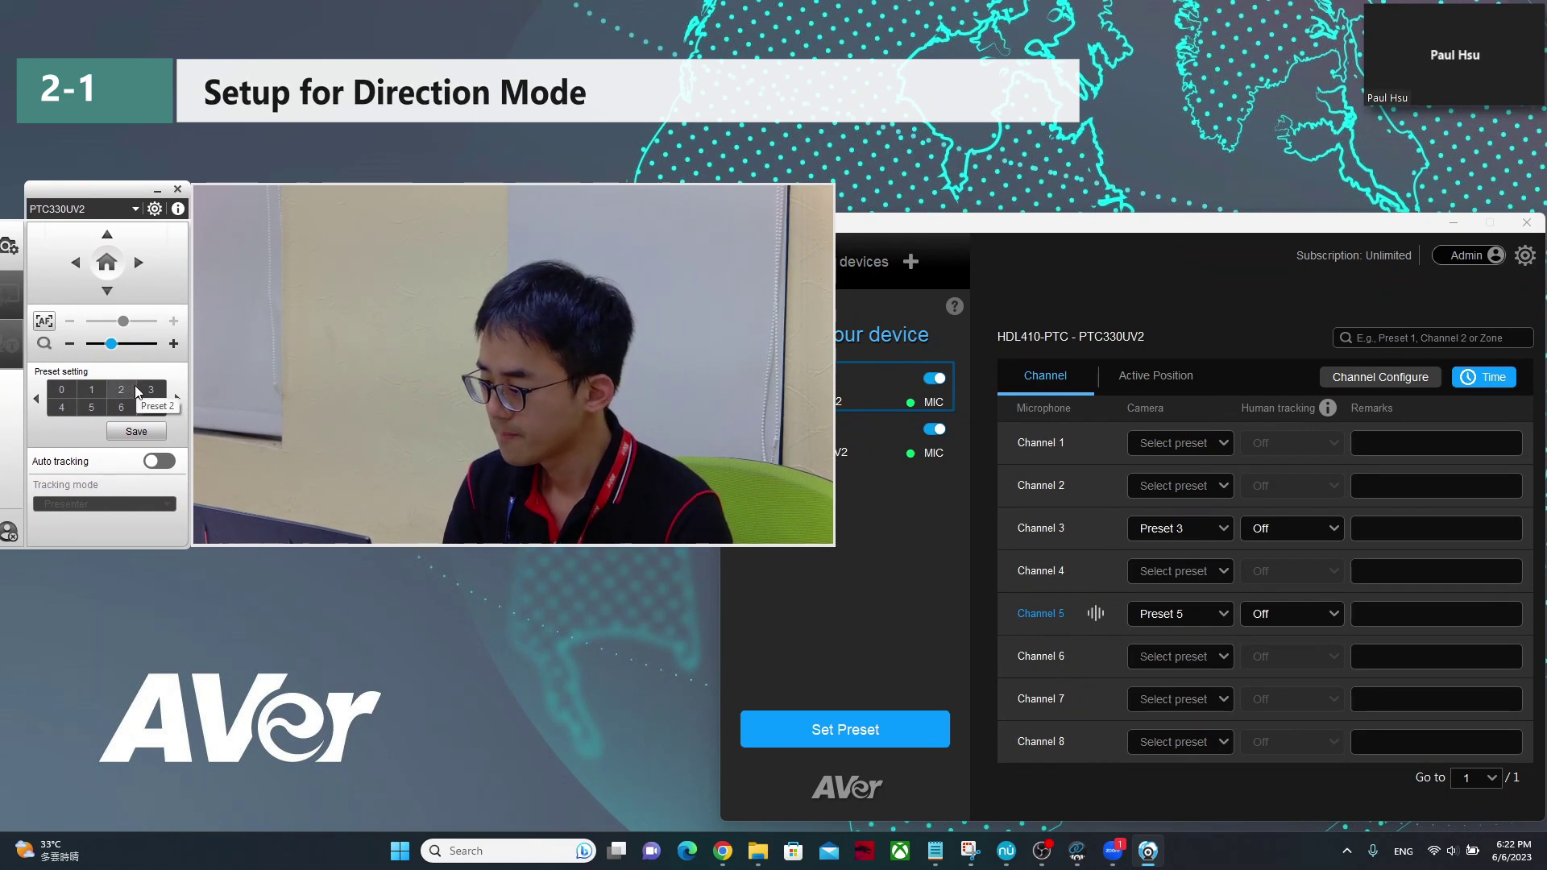
pyautogui.click(149, 391)
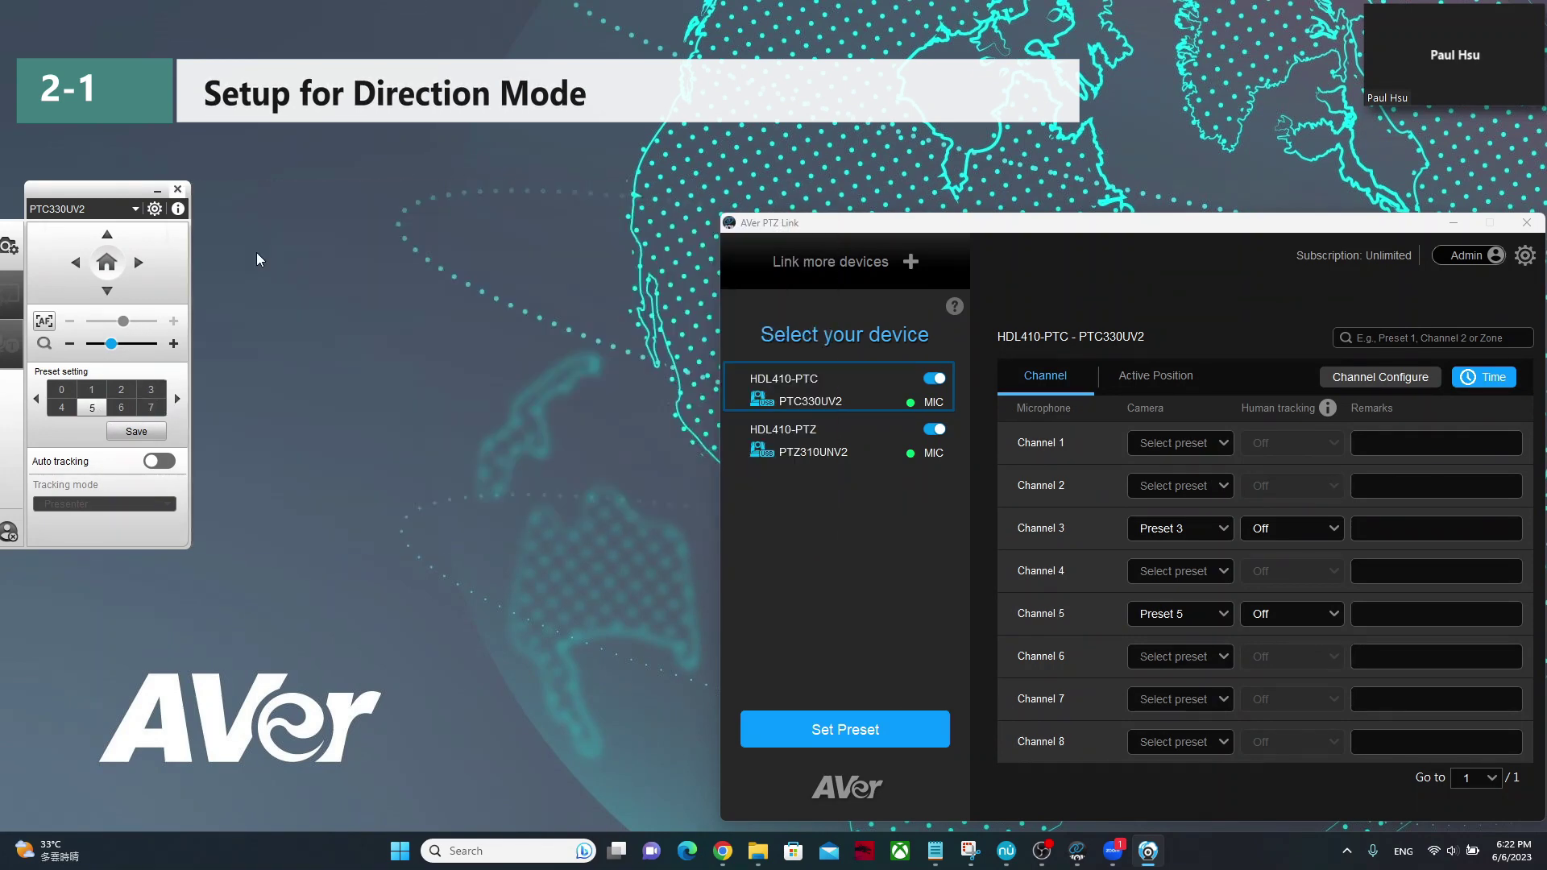
# Open the PTZ310UNV2 camera's preset controls from the HDL410-PTZ group, review the view stored in preset 6, and close them
pyautogui.click(839, 442)
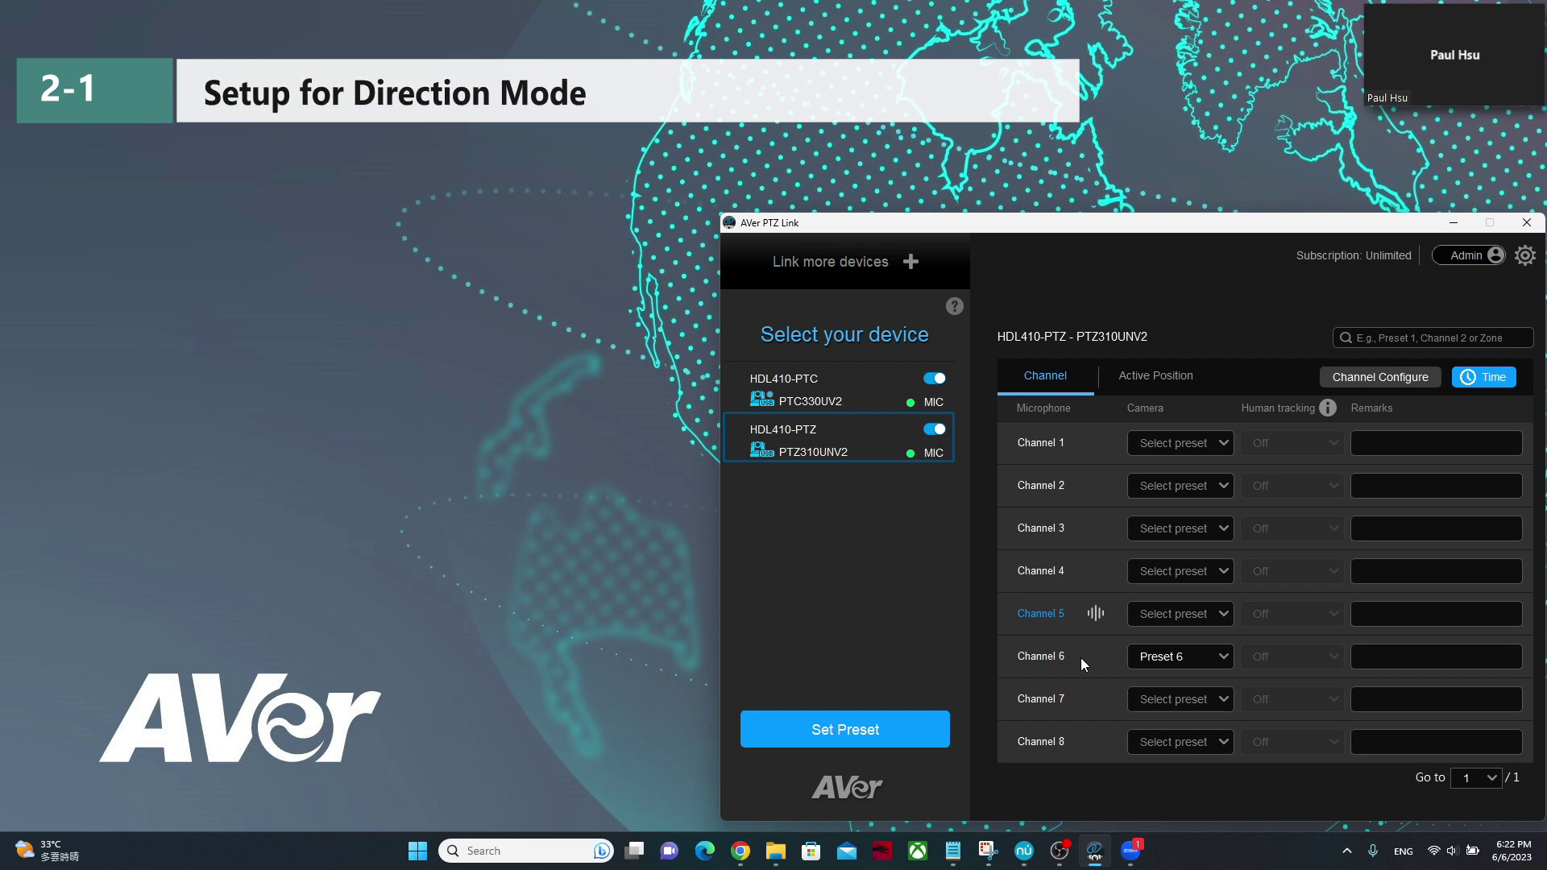
pyautogui.click(844, 731)
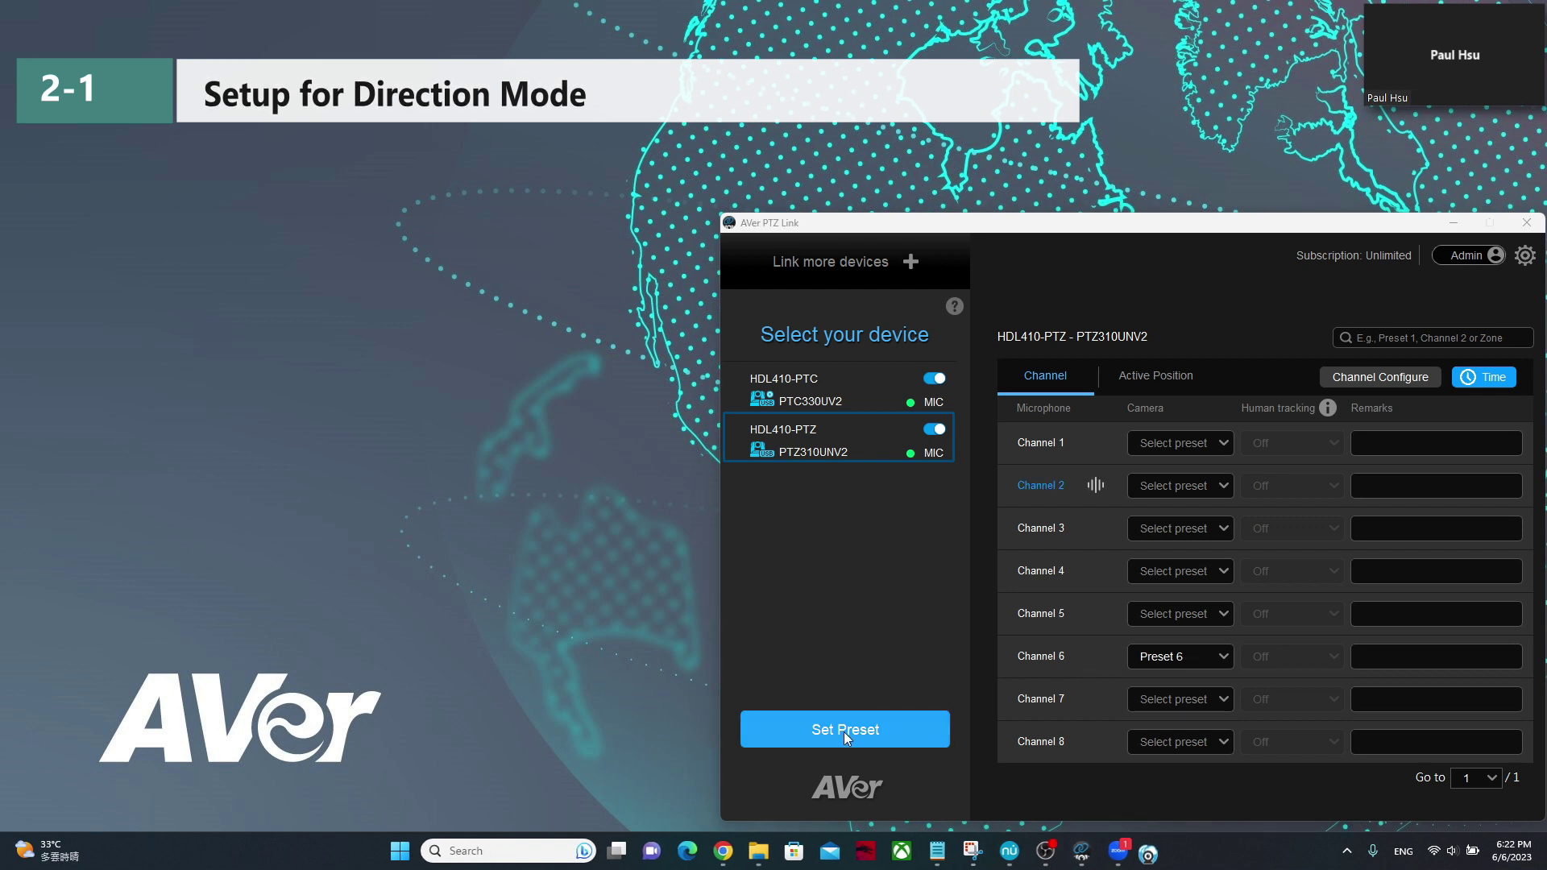
pyautogui.moveTo(1101, 307); pyautogui.dragTo(179, 245)
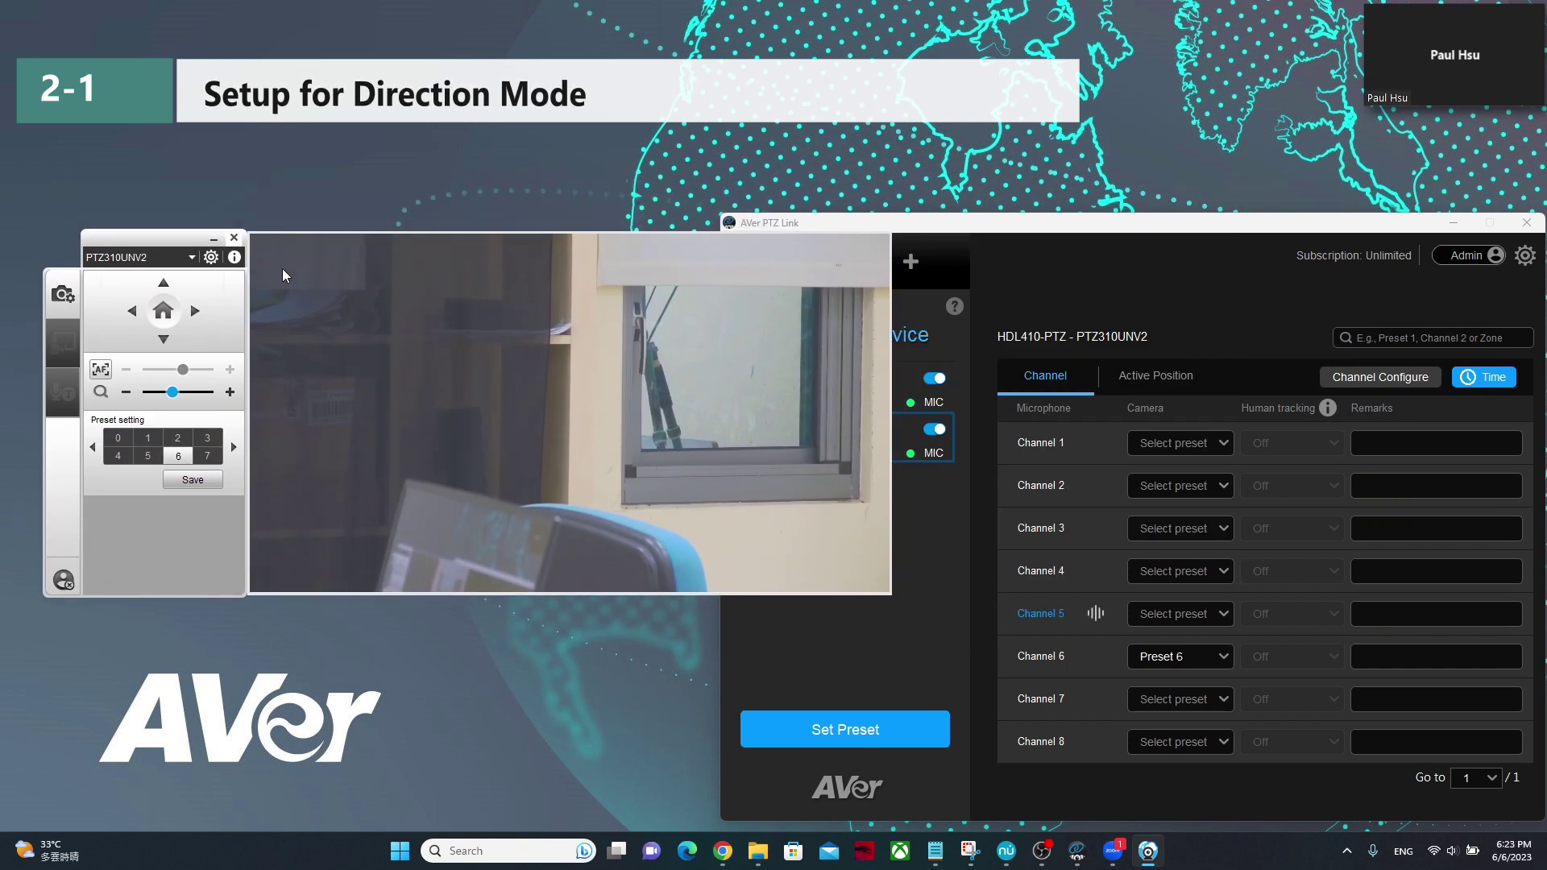
pyautogui.click(235, 239)
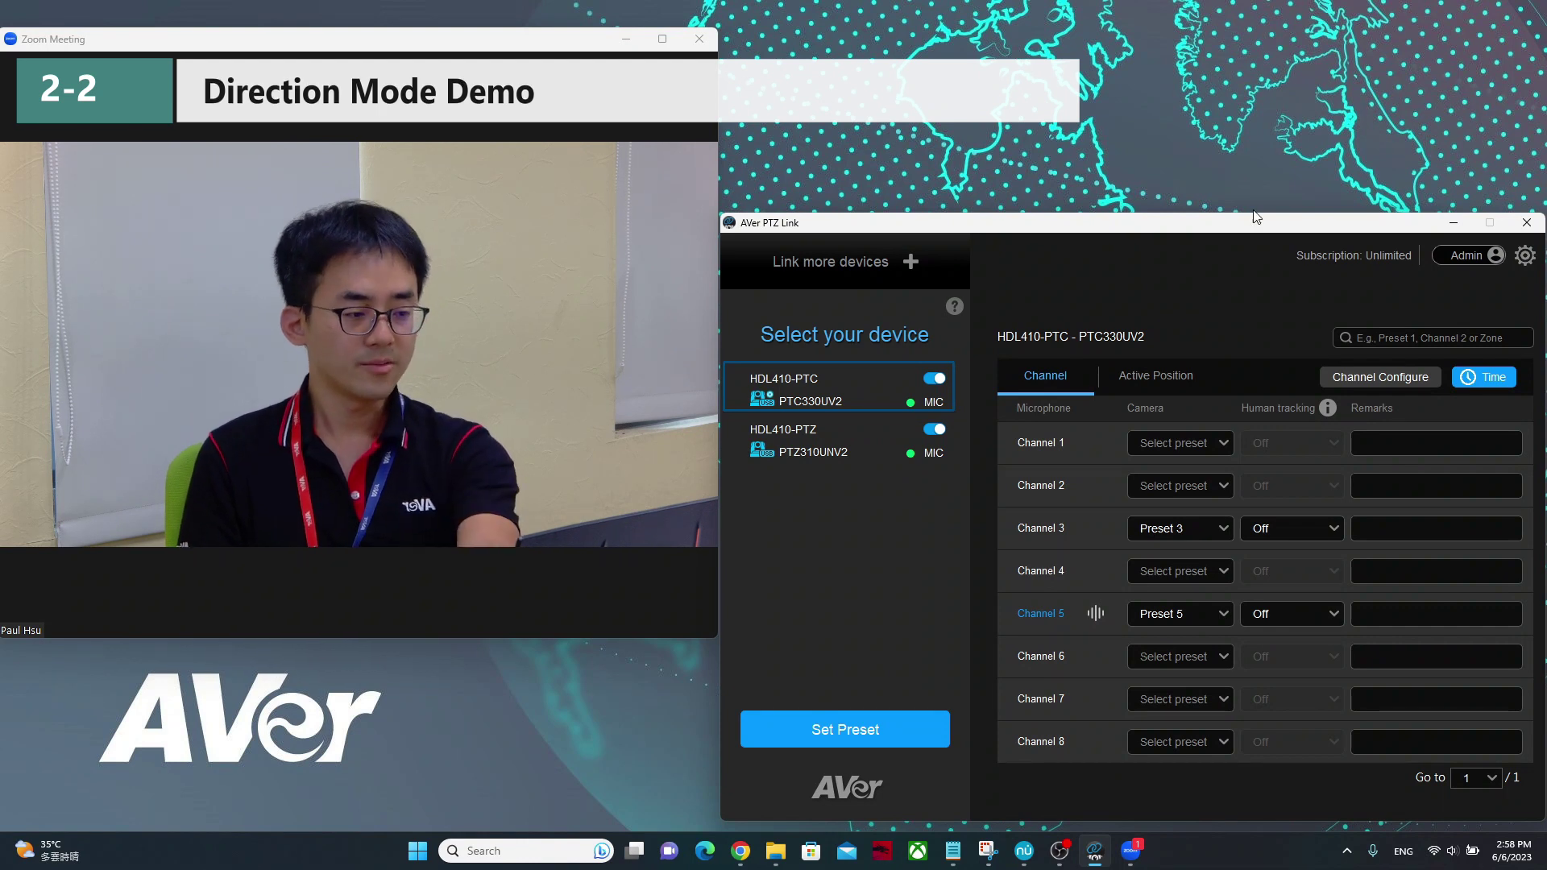
# Review the HDL410-PTC microphone's pickup mode in the channel configuration and close the dialog without saving
pyautogui.click(1371, 381)
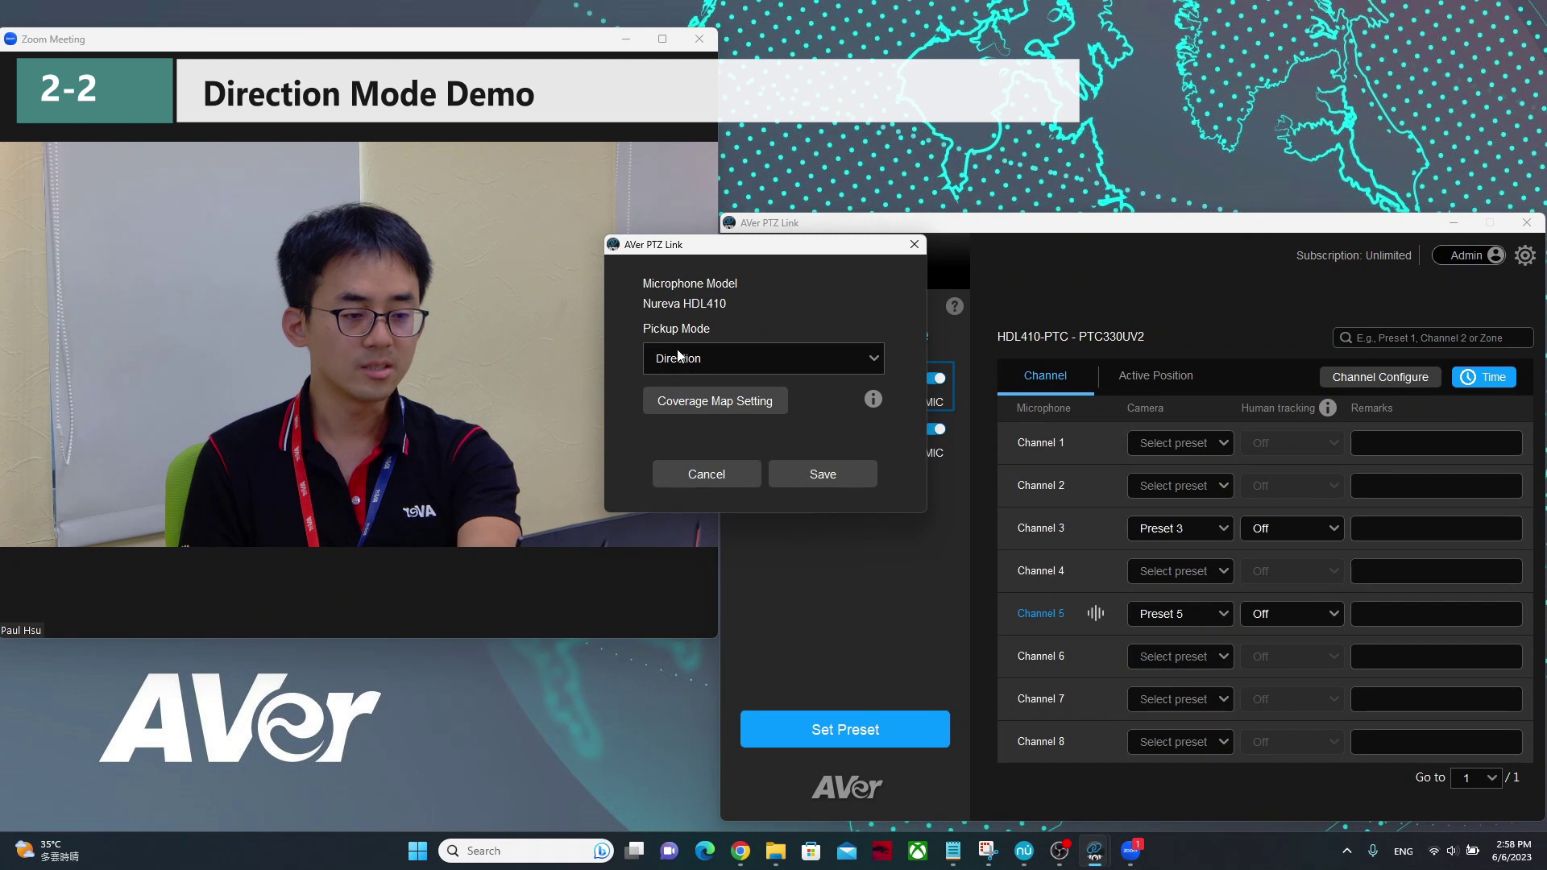
pyautogui.click(738, 357)
pyautogui.click(737, 357)
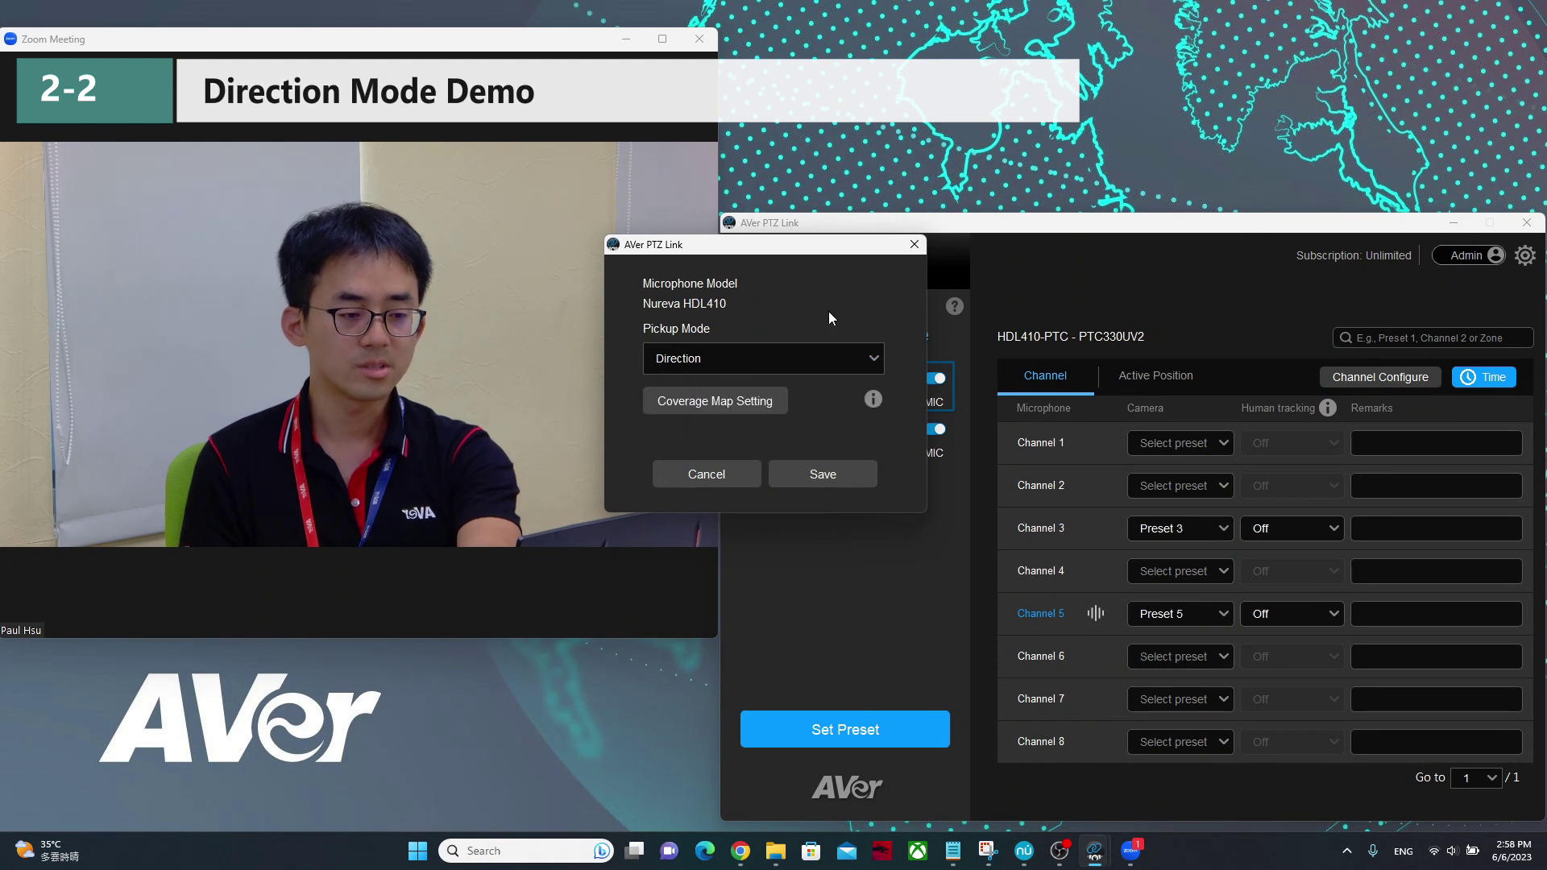
pyautogui.click(915, 245)
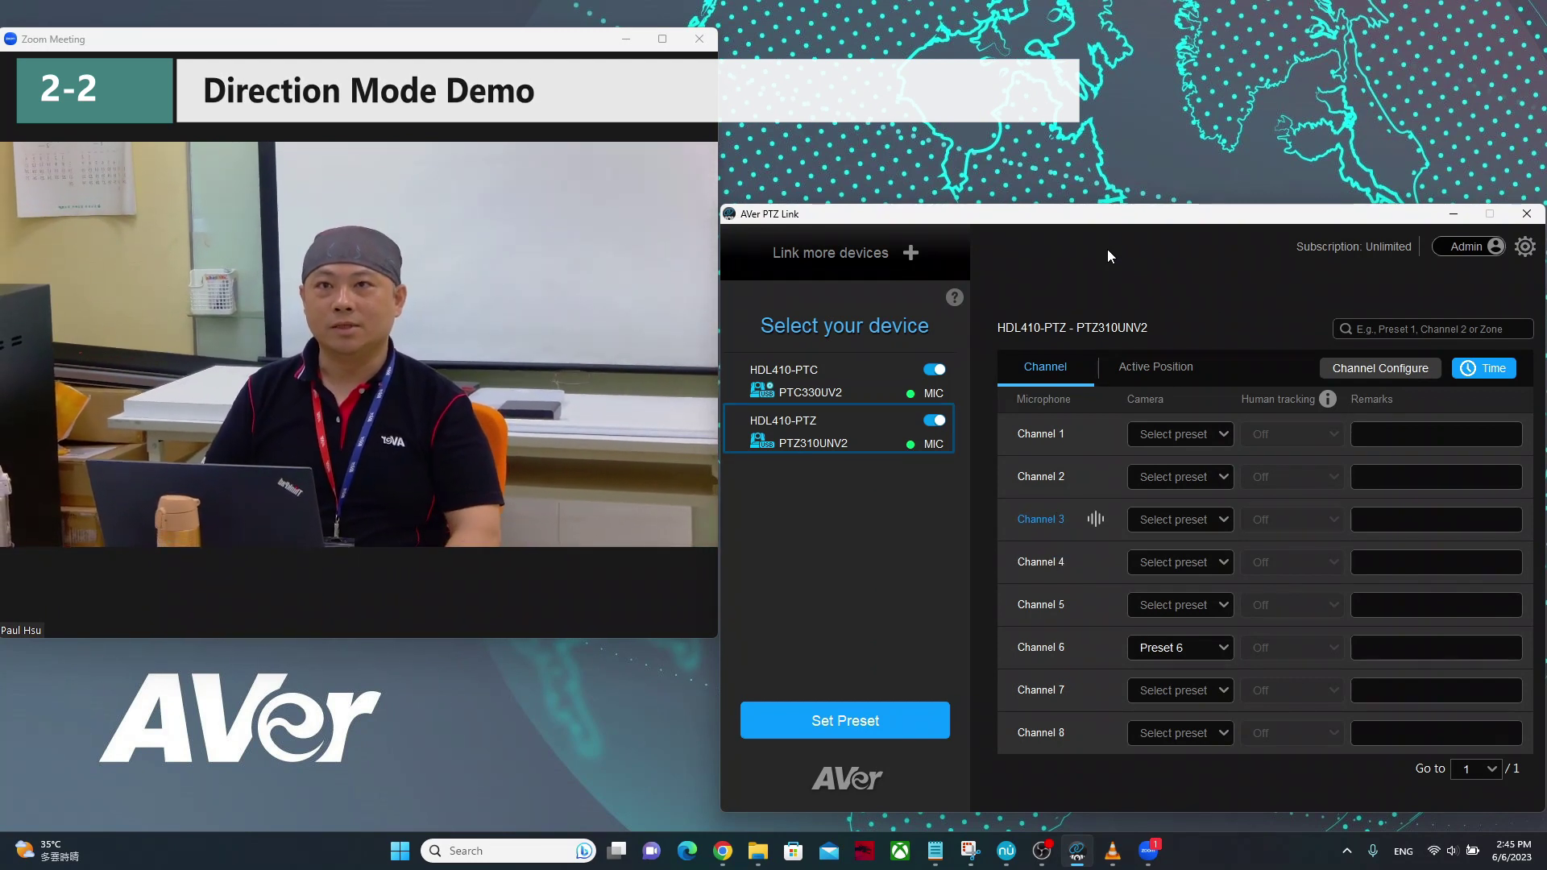
# Switch between the HDL410-PTC and HDL410-PTZ groups to compare their active channels and assigned presets during the meeting
pyautogui.click(865, 380)
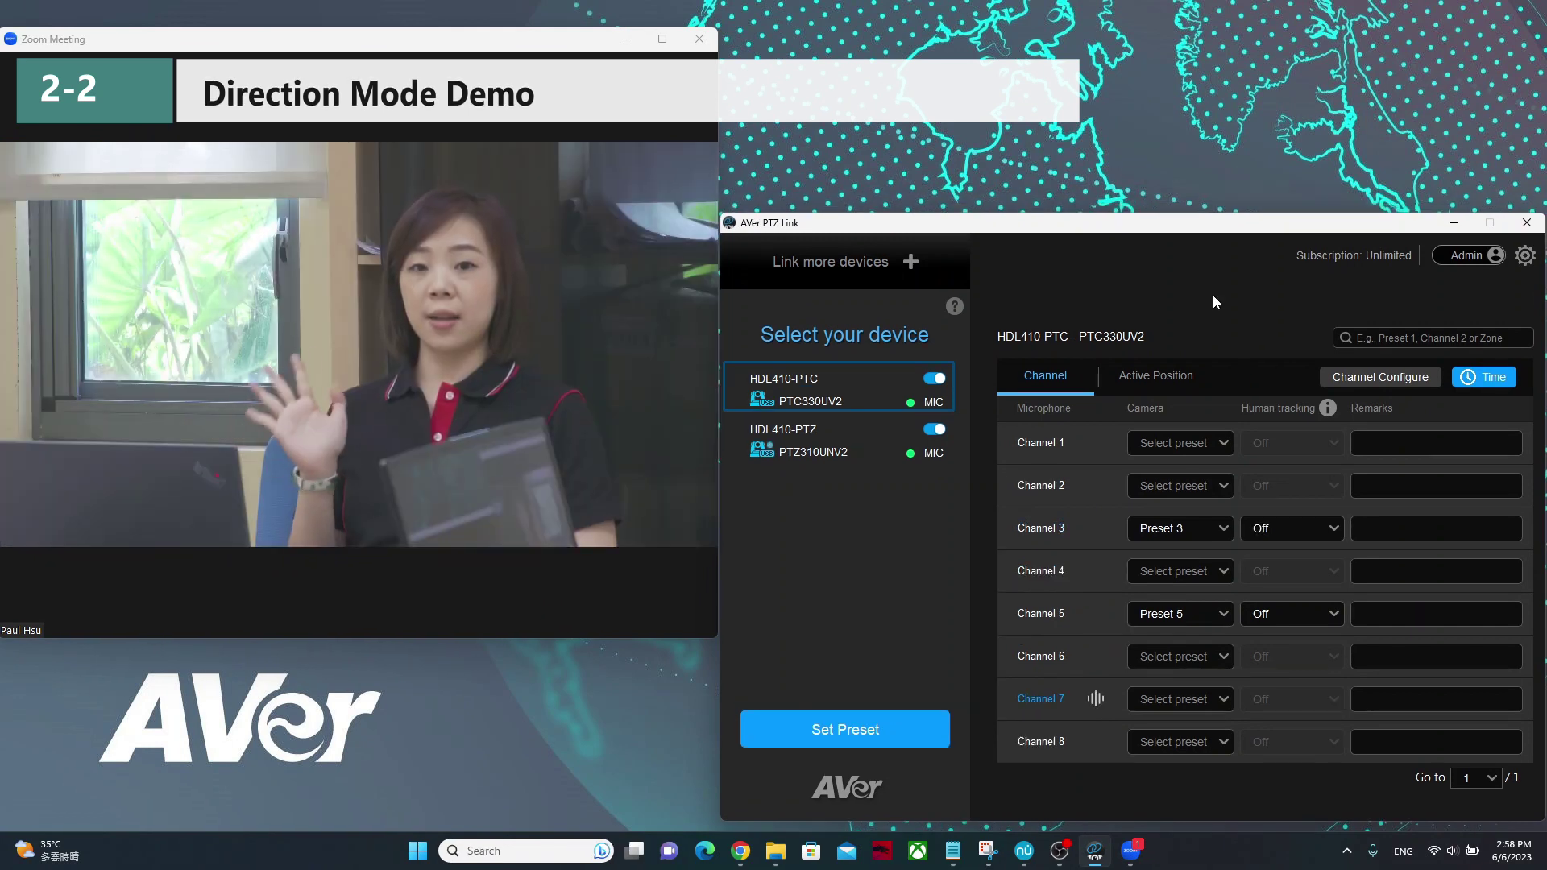
pyautogui.click(849, 435)
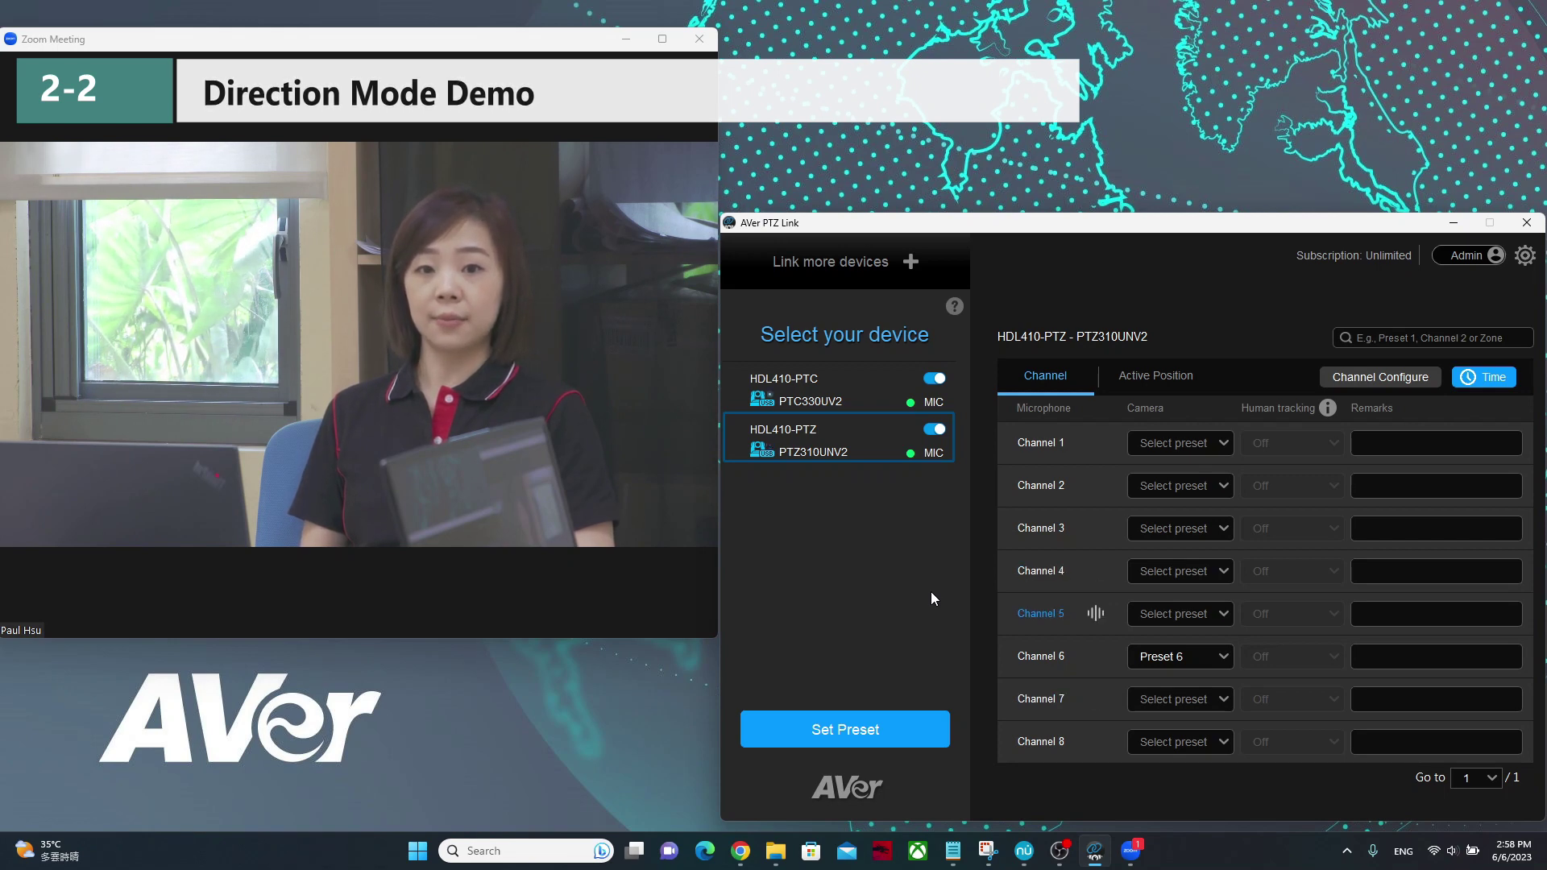
pyautogui.click(837, 393)
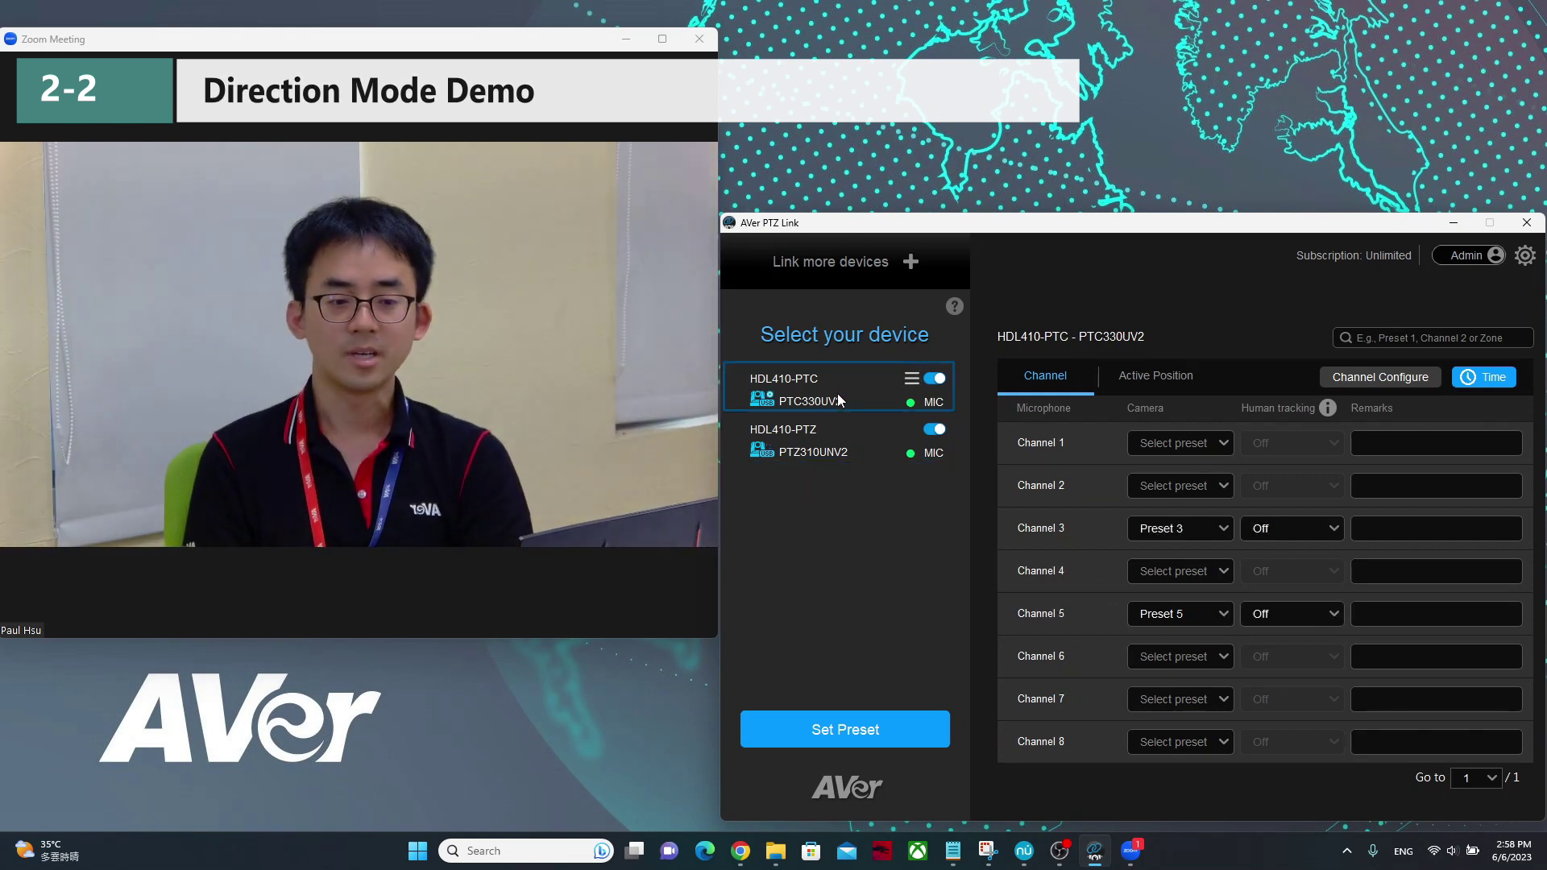